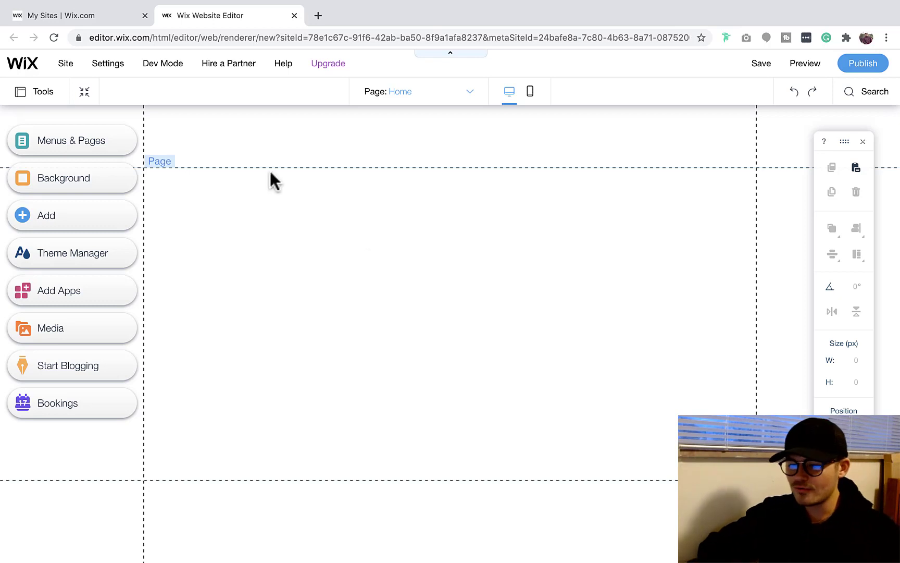
- Add a blank page to the site menu and name it Videos
click(90, 154)
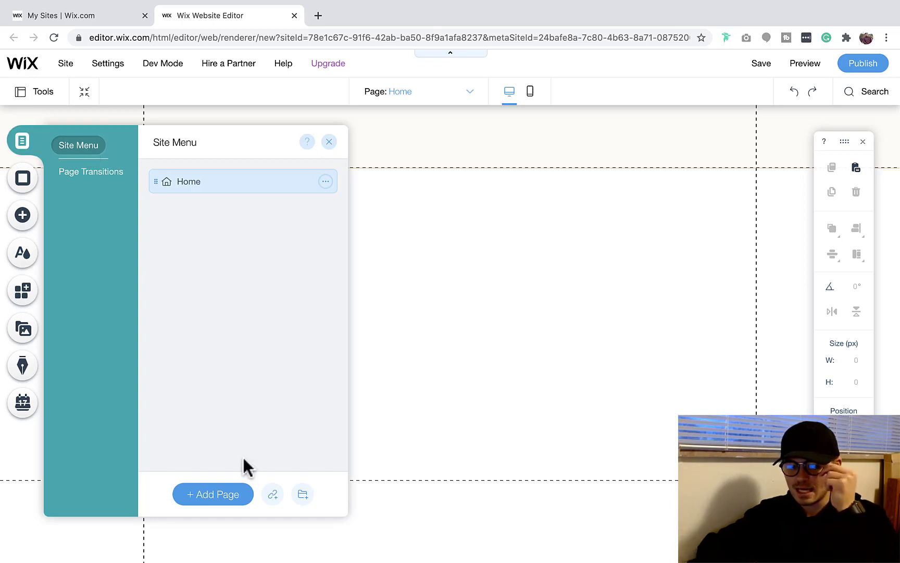
click(217, 495)
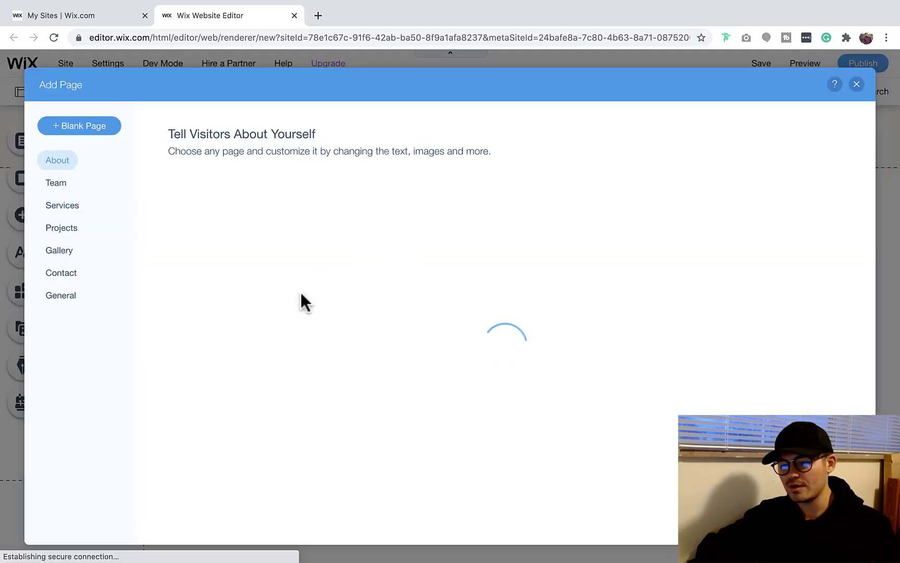
click(89, 136)
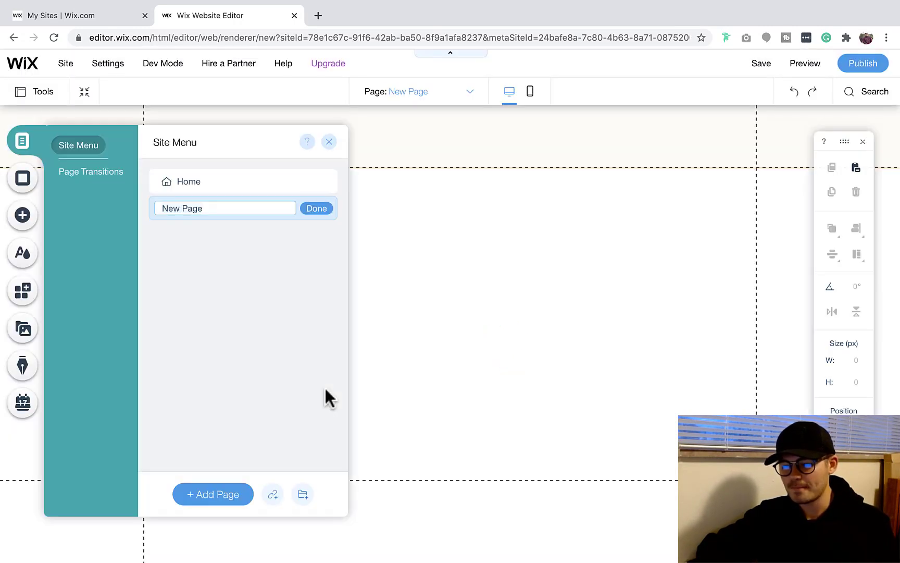
text(V)
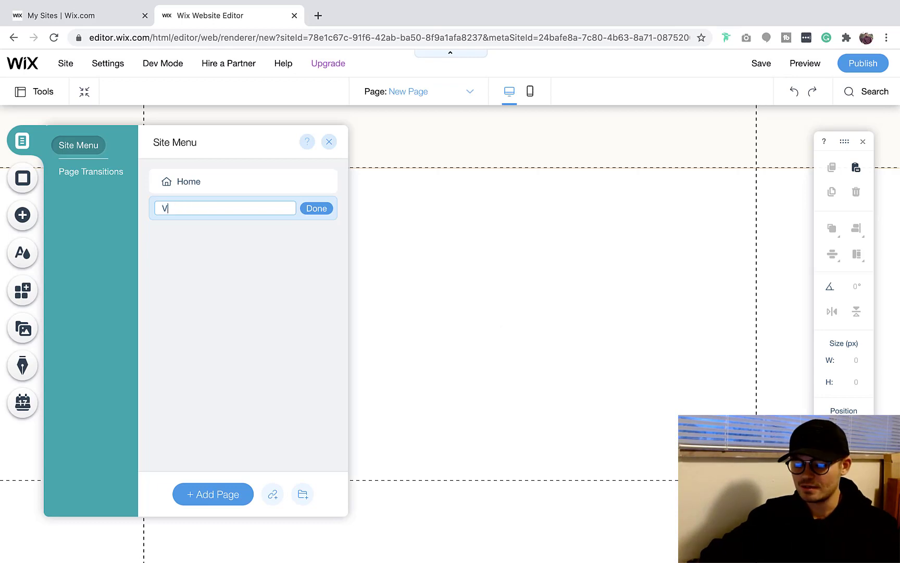
text(ideos)
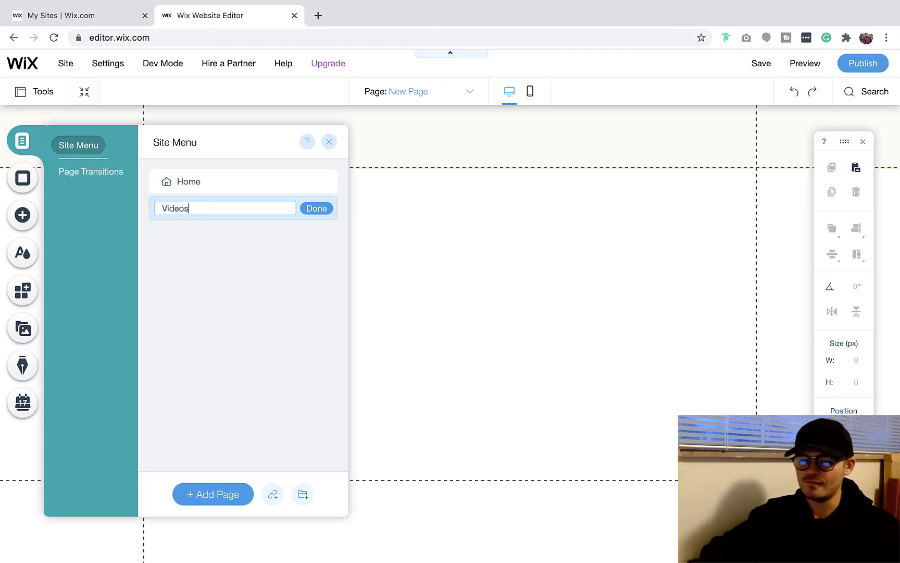
click(316, 211)
click(329, 142)
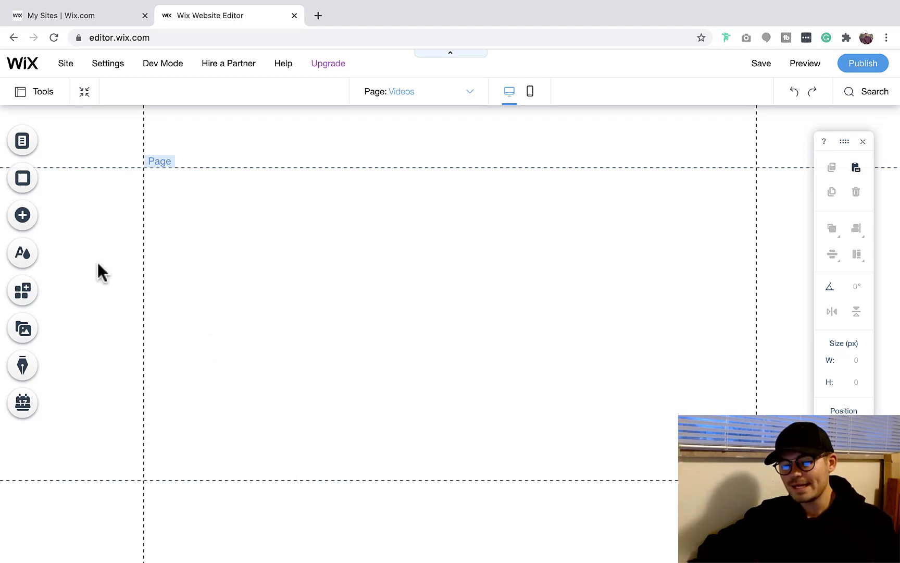
- Add the team-member repeater with round photos from the Lists & Grids elements to the Videos page
click(22, 216)
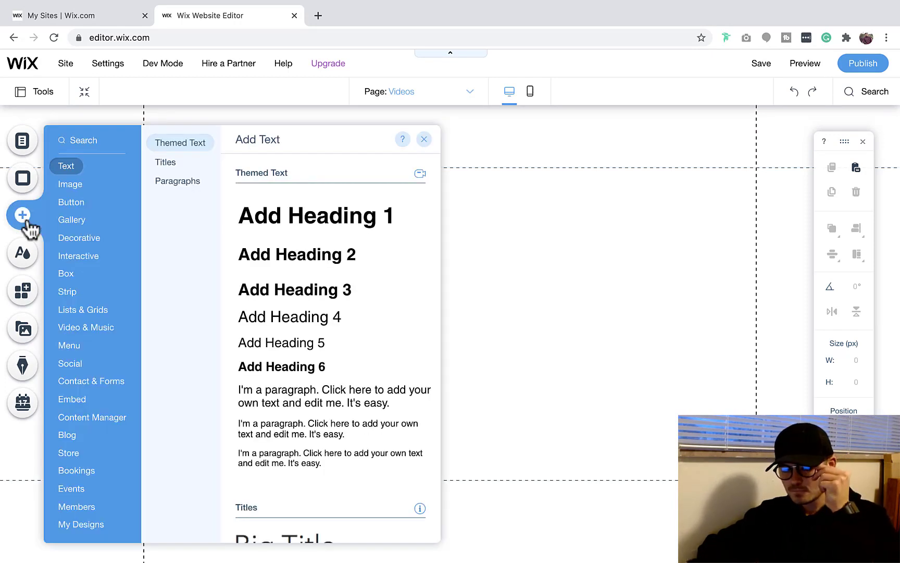
click(99, 311)
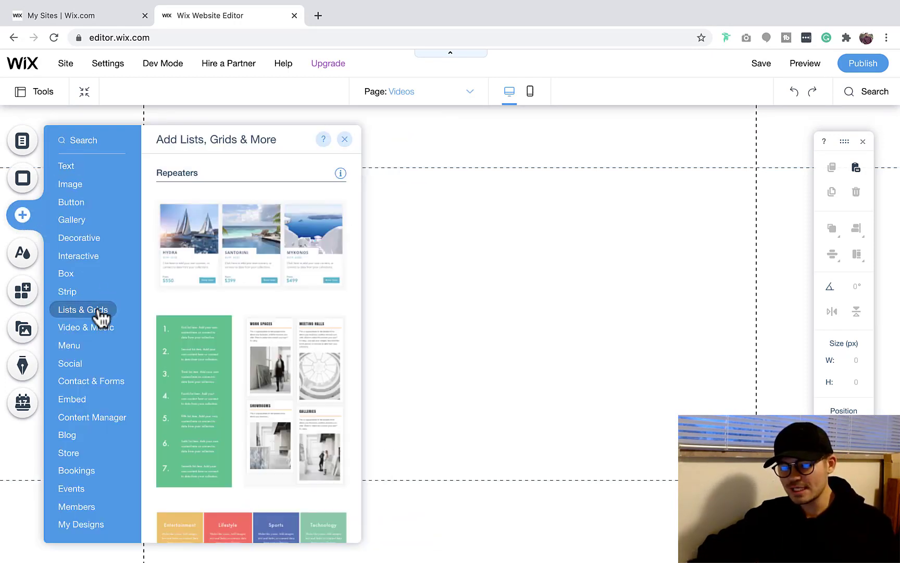
scroll(256, 341, down, 5)
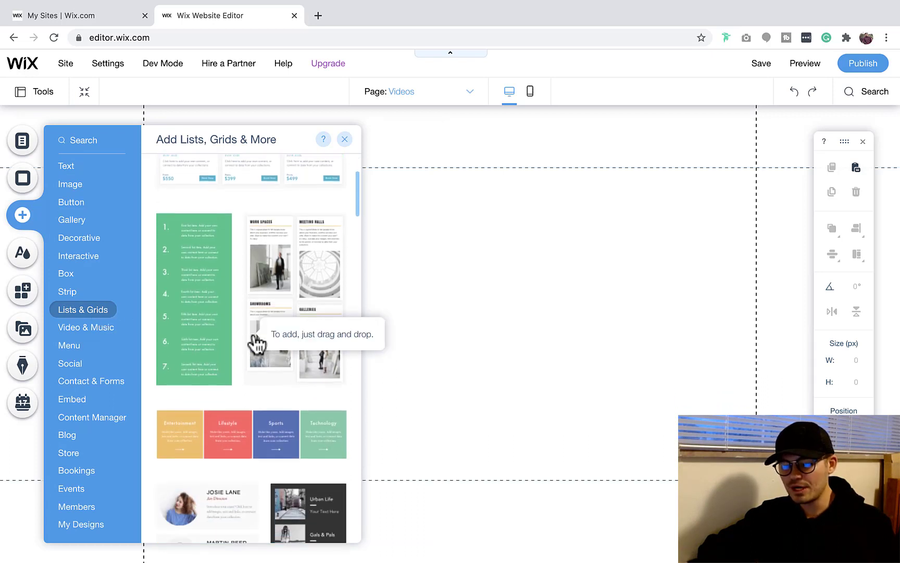
scroll(255, 342, down, 2)
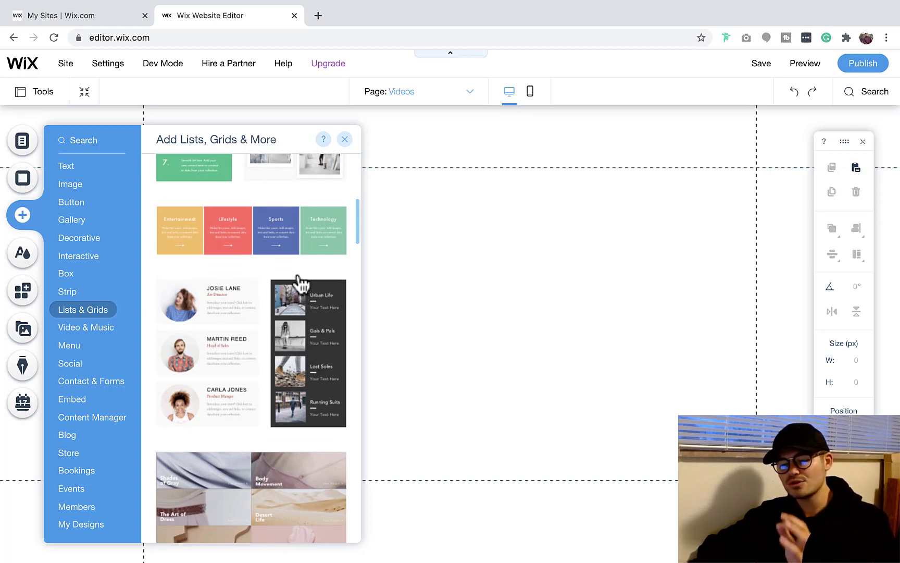
scroll(298, 290, up, 3)
scroll(299, 304, up, 1)
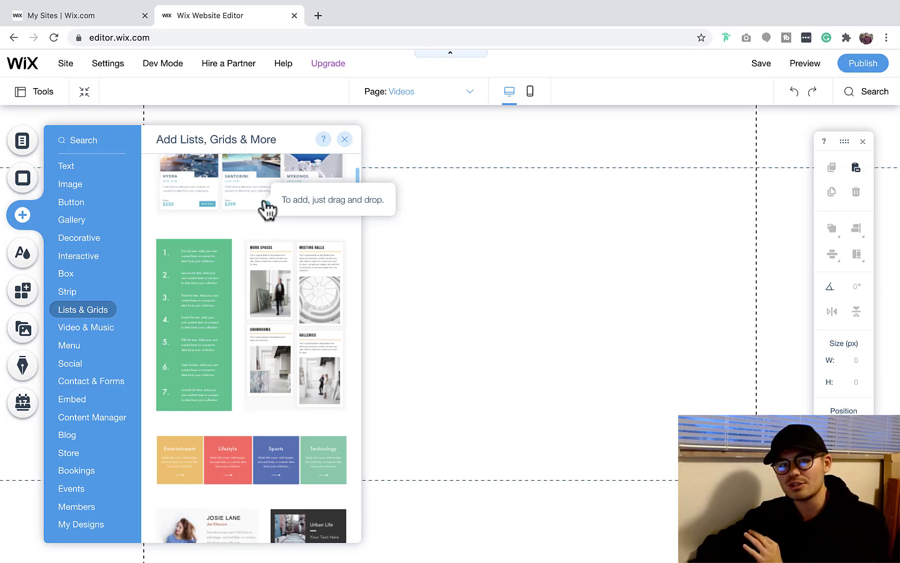
scroll(255, 260, down, 1)
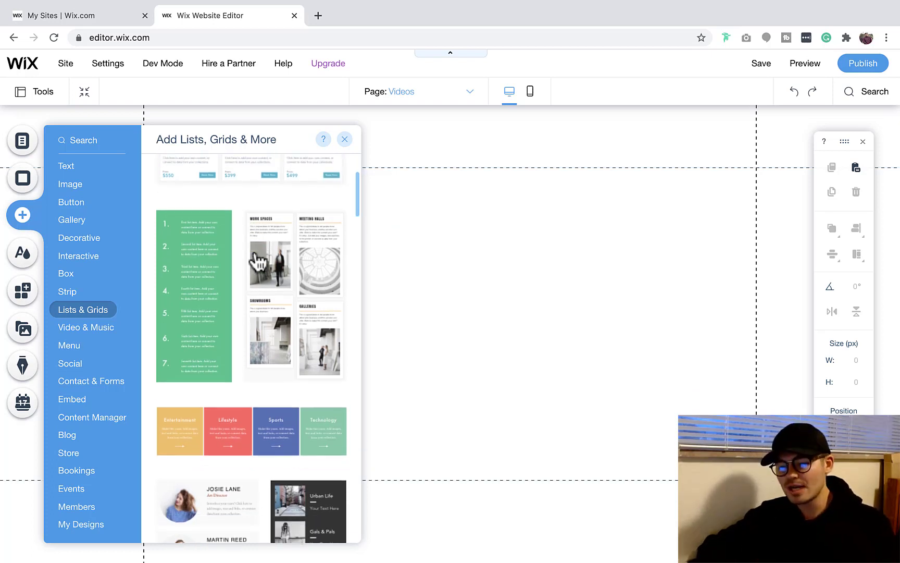
scroll(258, 261, up, 3)
scroll(221, 322, down, 3)
scroll(221, 319, down, 3)
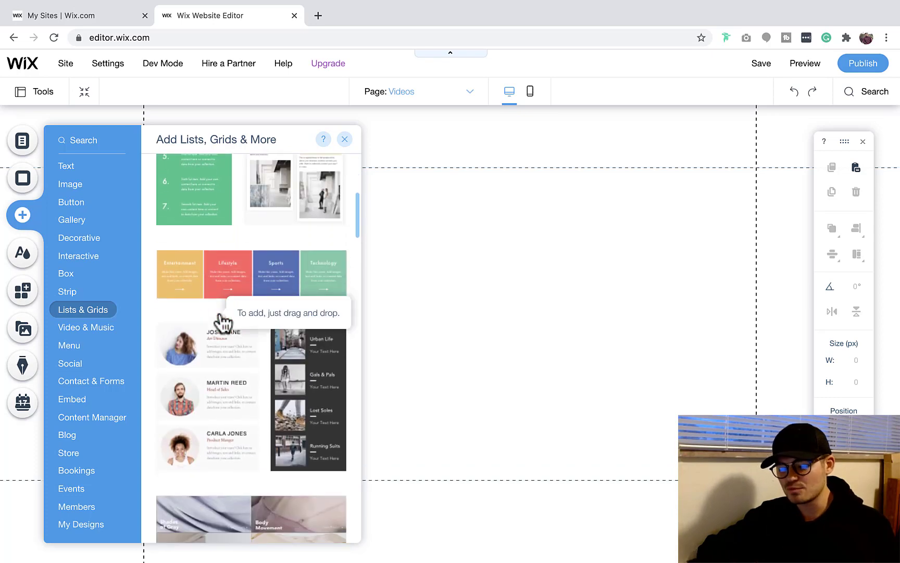
click(207, 393)
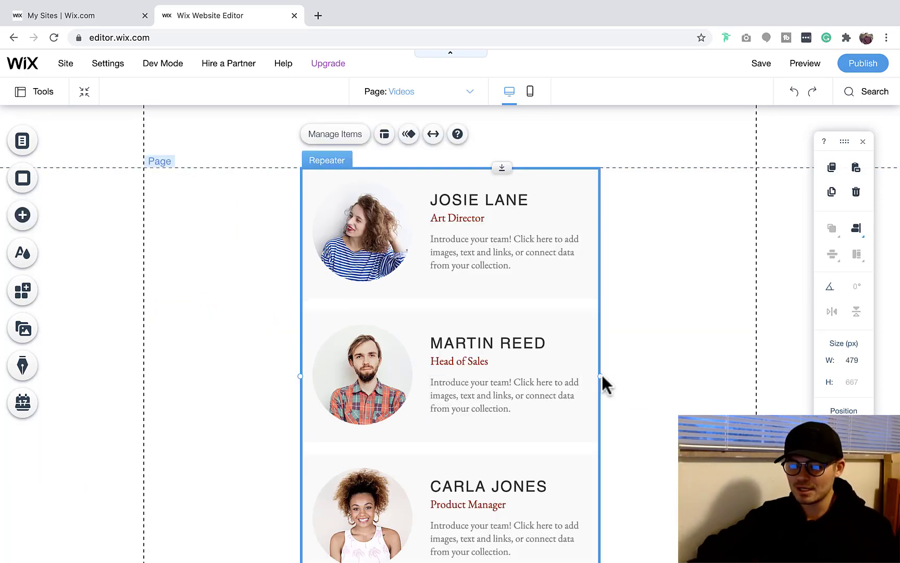
- Stretch the repeater across the full page width and widen its item container to 980 px so items stack in one column
drag(601, 378, 753, 363)
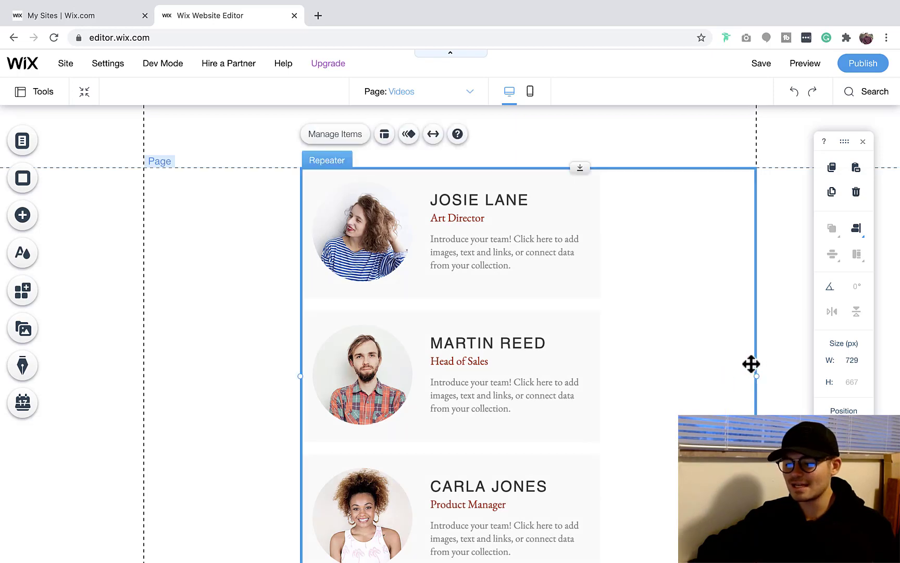
drag(301, 380, 147, 372)
click(439, 221)
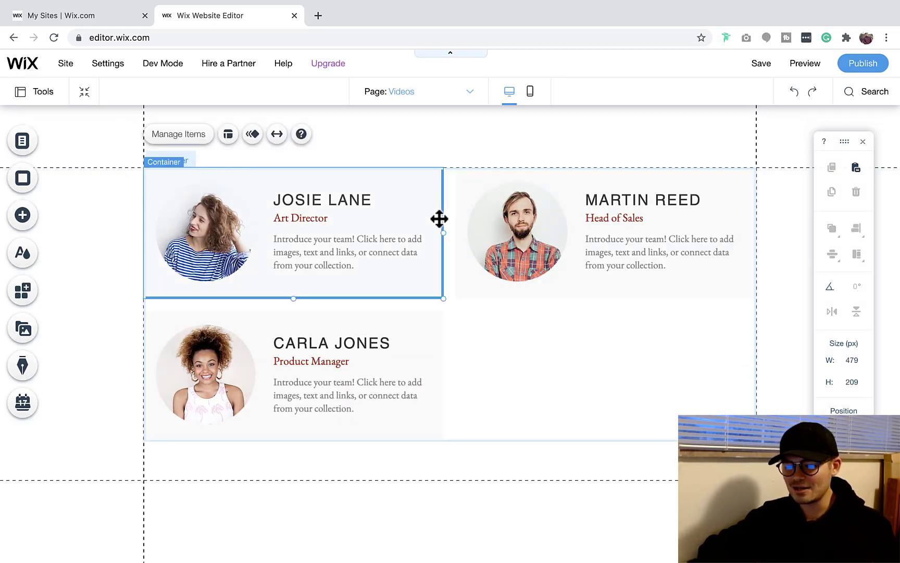
drag(442, 235, 757, 232)
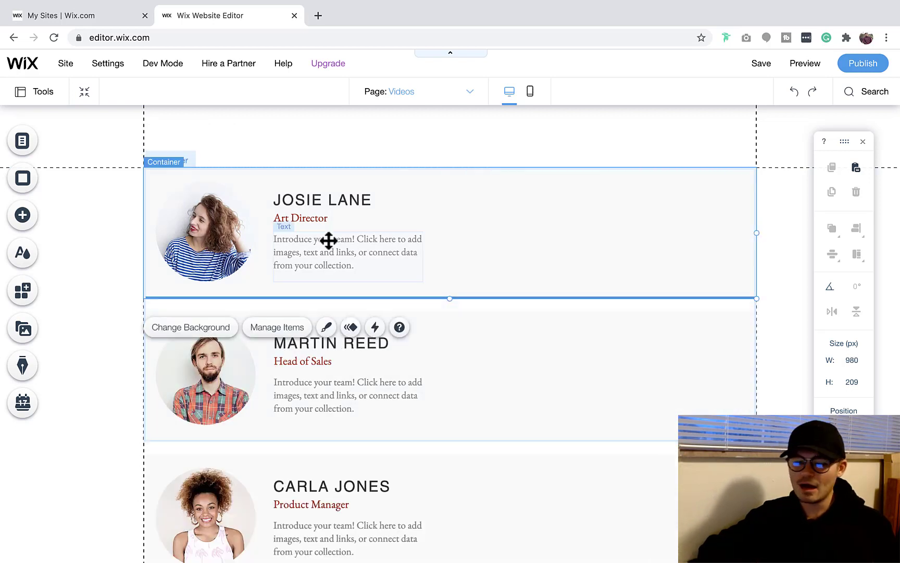
- Delete the photo and job title from the first repeater item and align its name heading and paragraph near the item's middle
click(198, 240)
key(Delete)
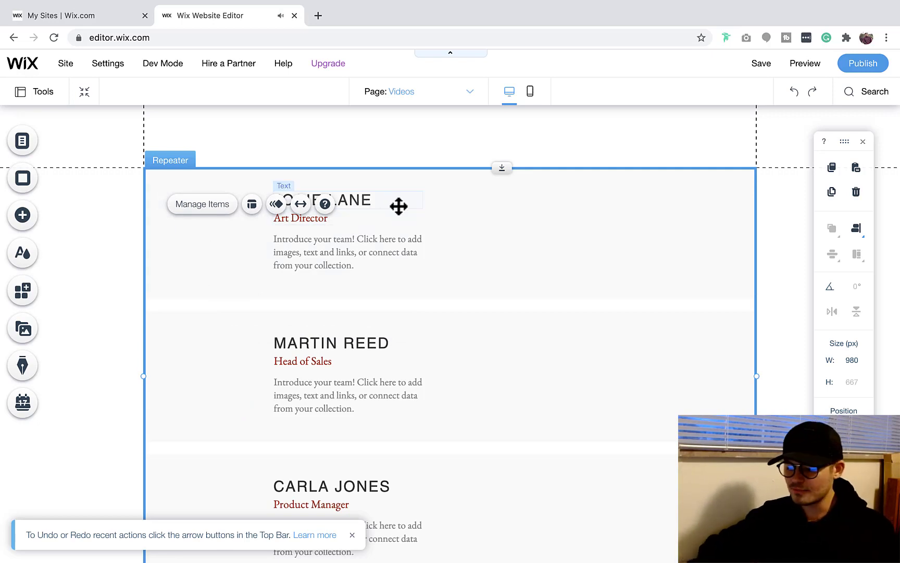
click(369, 202)
click(357, 204)
drag(357, 204, 436, 194)
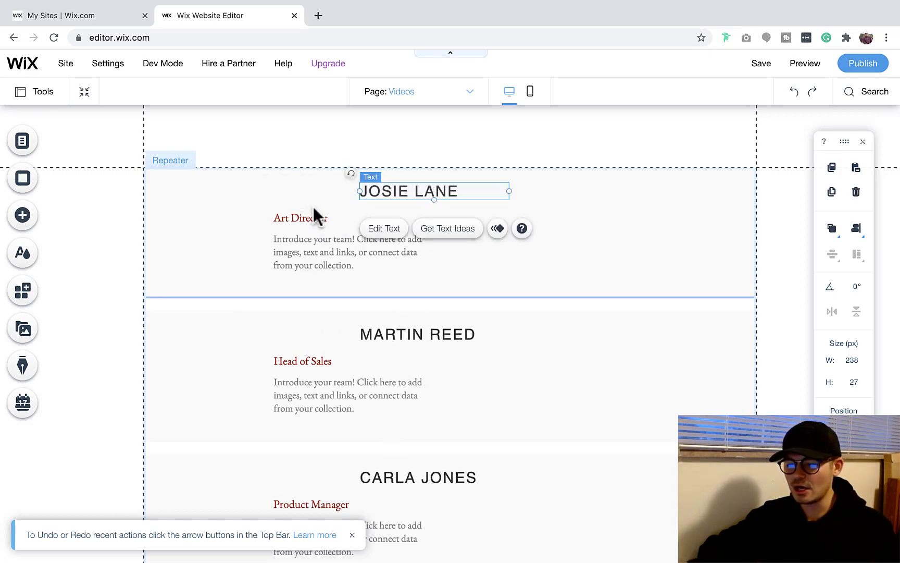
click(301, 219)
key(Delete)
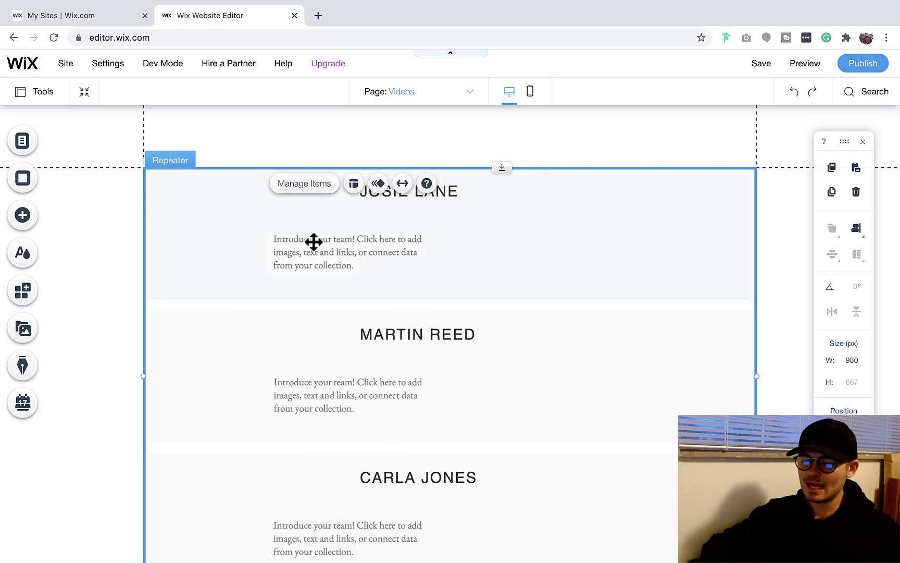
drag(380, 249, 423, 234)
click(351, 254)
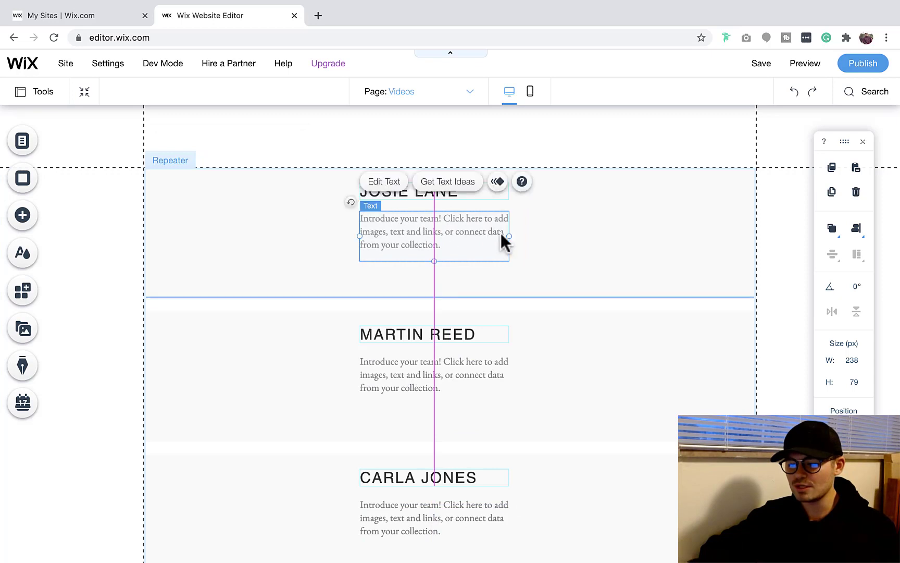
- Increase the repeater item's height to 438 px and place a Video Upload single video player inside it
click(580, 286)
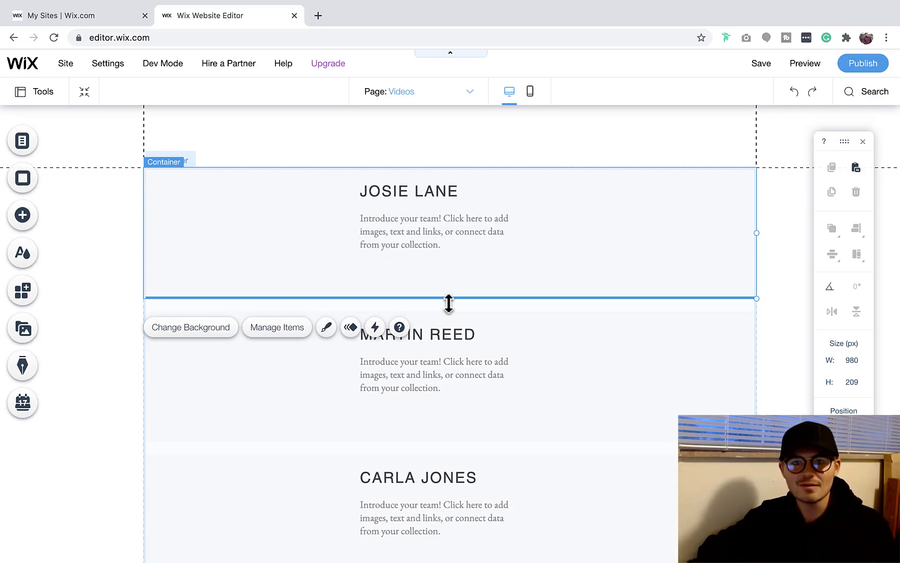
drag(448, 300, 452, 441)
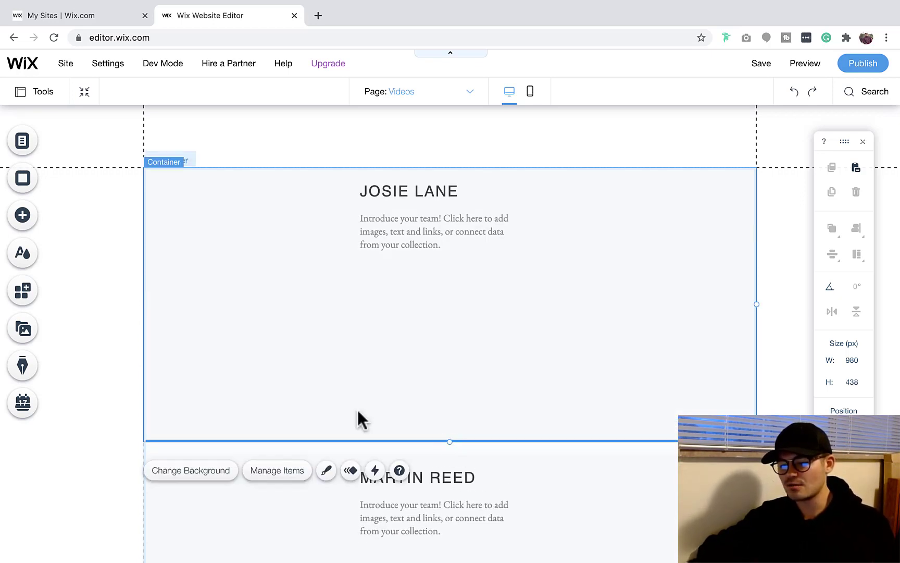
click(23, 219)
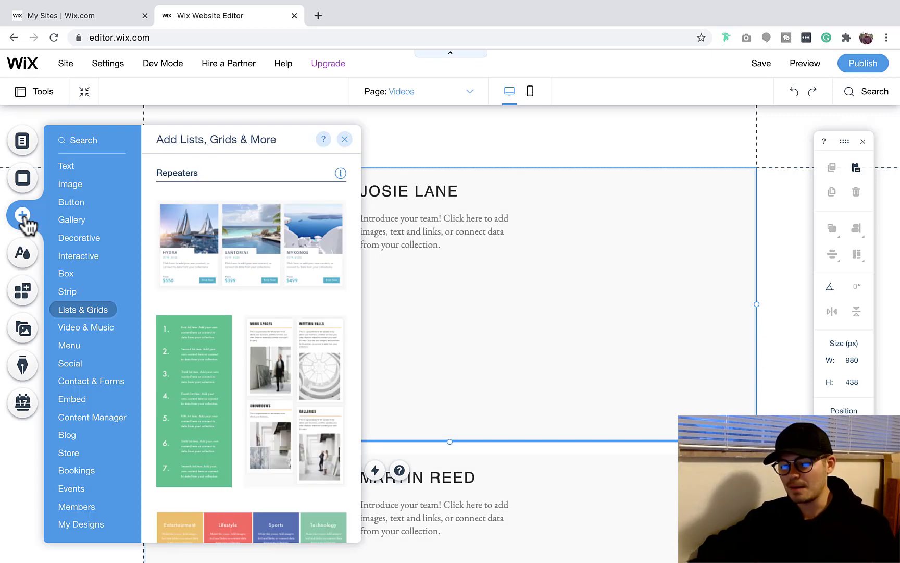
mouse_move(88, 333)
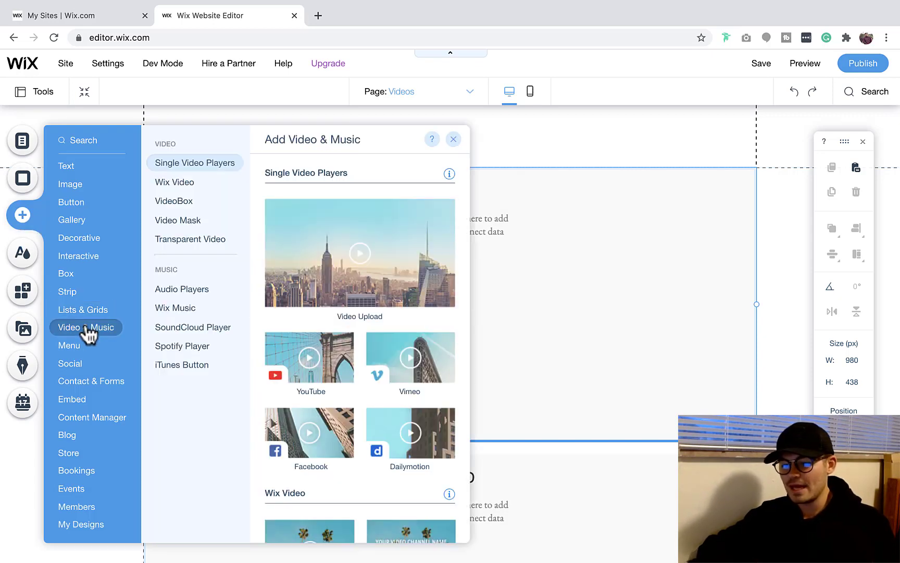
click(395, 276)
drag(471, 296, 347, 288)
- Enlarge the video player on the item's left side and stack the name heading above the paragraph to its right
drag(493, 204, 555, 236)
drag(476, 230, 602, 312)
drag(369, 277, 353, 237)
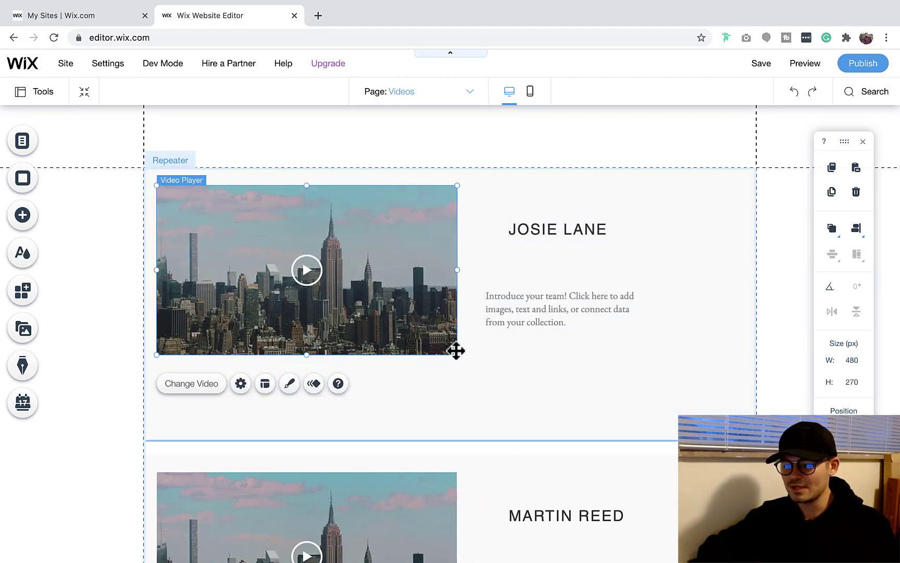
drag(455, 355, 488, 422)
drag(557, 240, 579, 213)
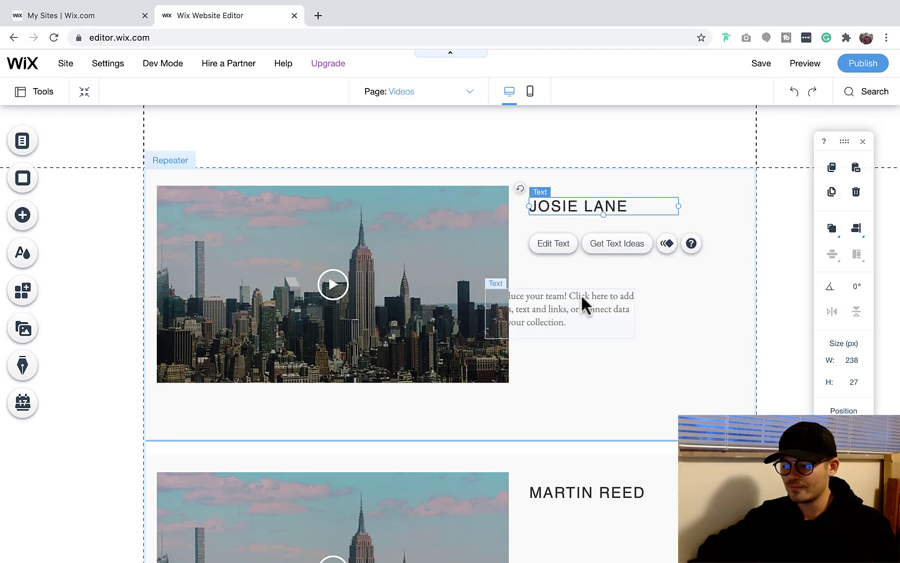
drag(605, 290, 593, 250)
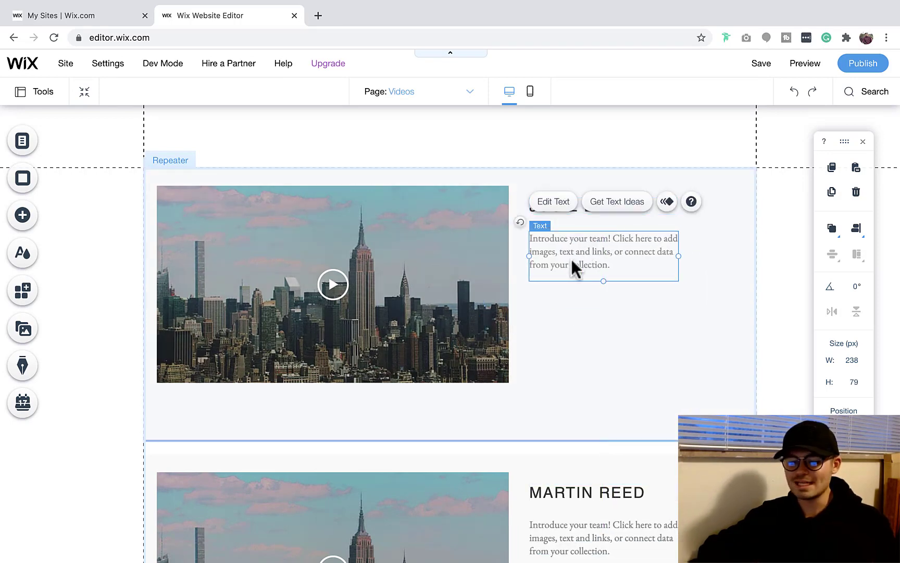
click(113, 271)
click(345, 279)
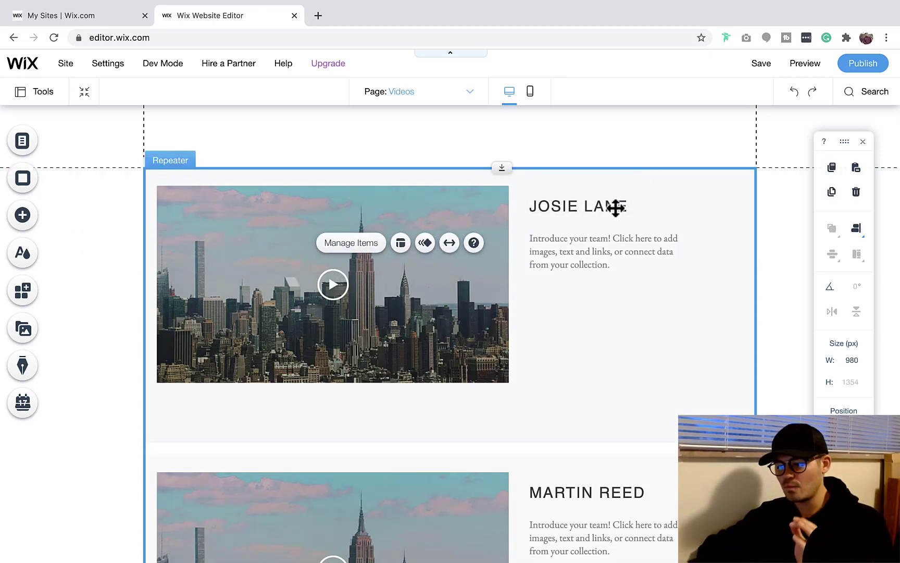
click(599, 207)
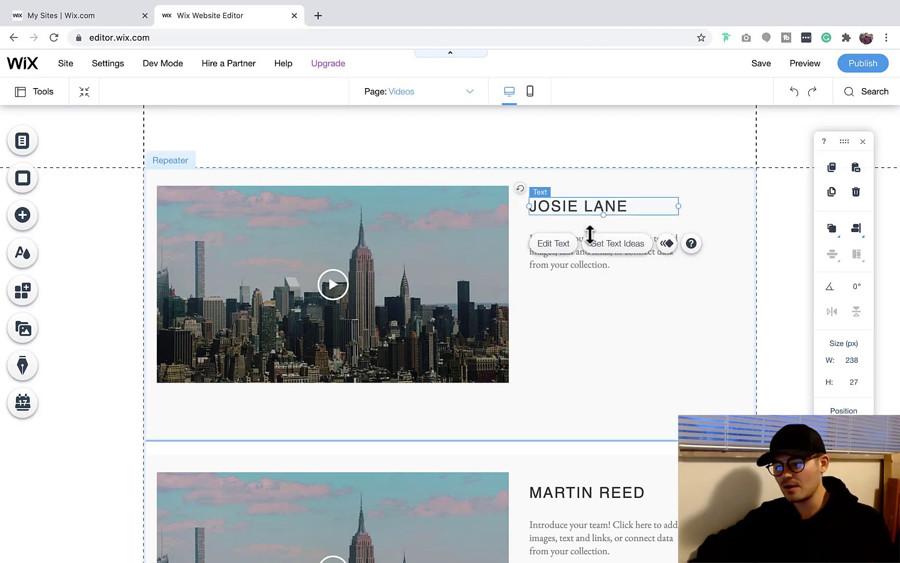
click(585, 268)
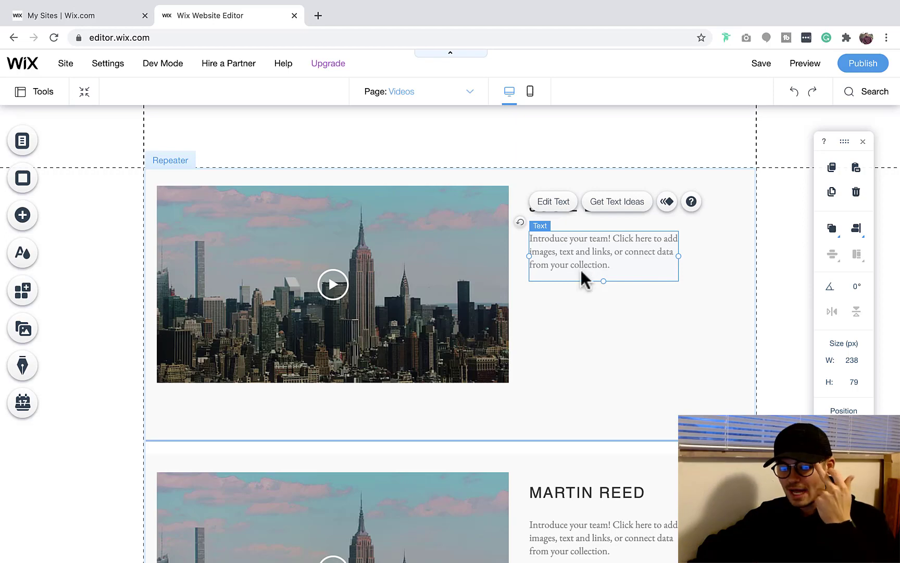
- Turn on Corvid Dev Mode, dismiss its welcome screen by getting started, and minimize the code editor
mouse_move(174, 77)
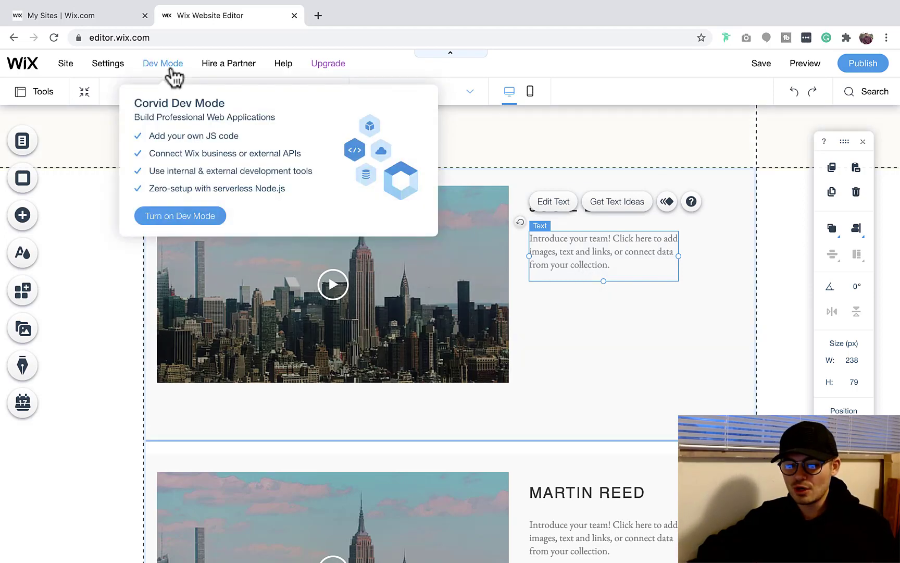
click(173, 219)
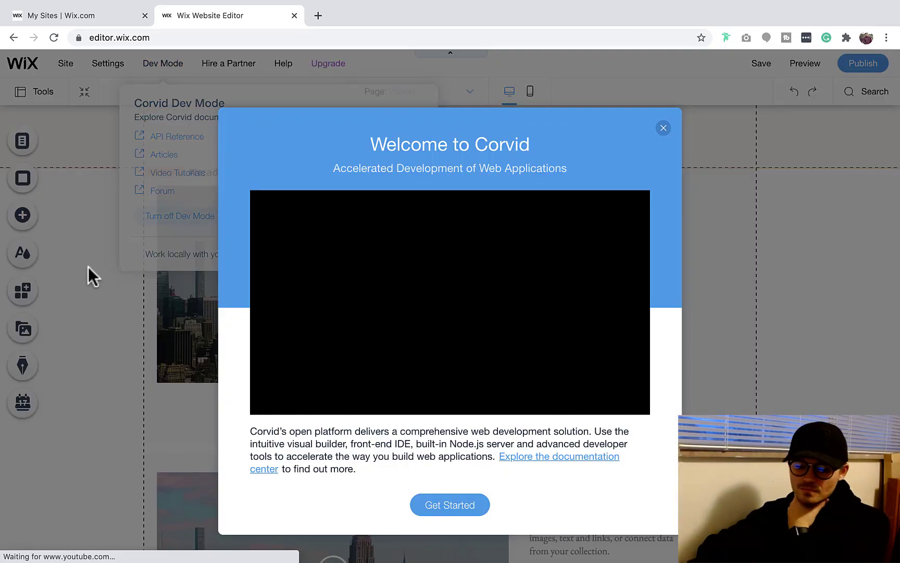
click(444, 509)
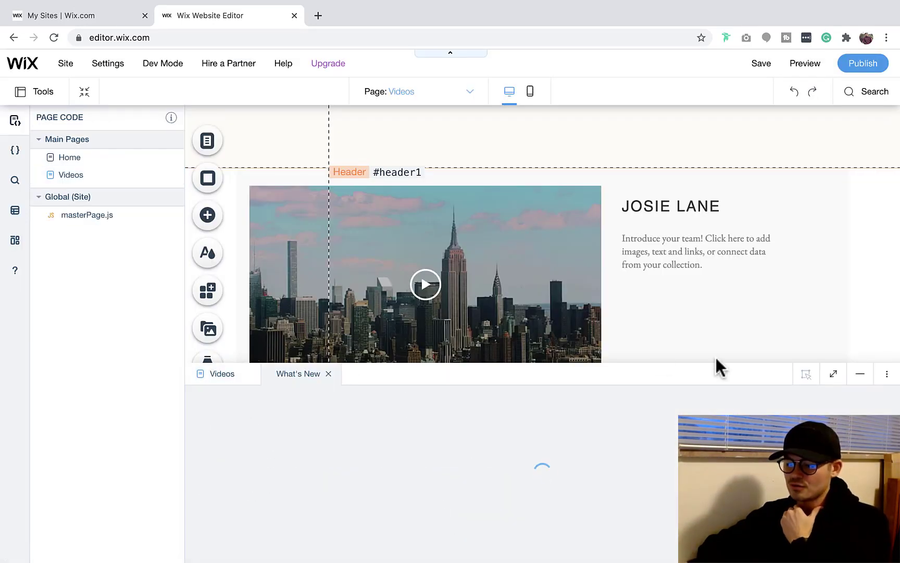
click(859, 378)
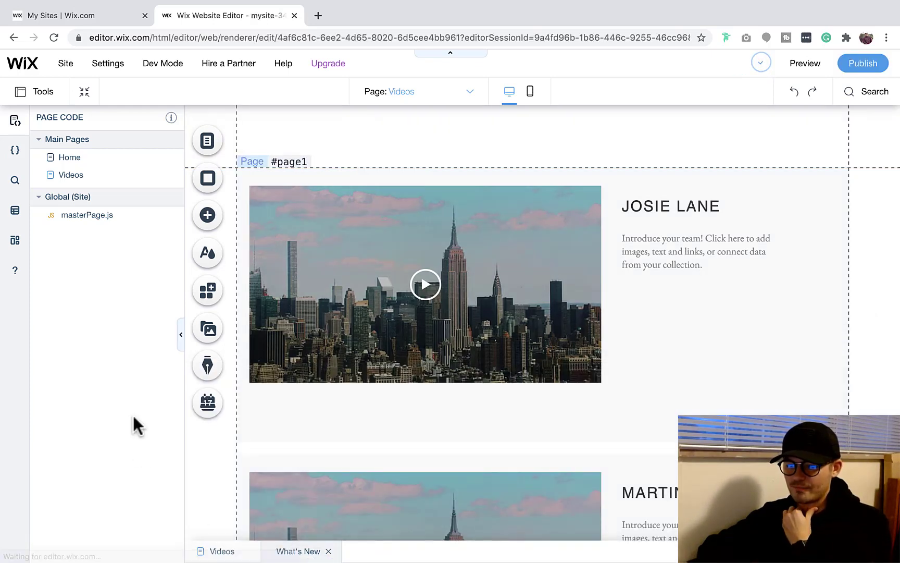
- Collapse the Page Code sidebar and toggle the Properties & Events developer tool
drag(187, 542, 4, 540)
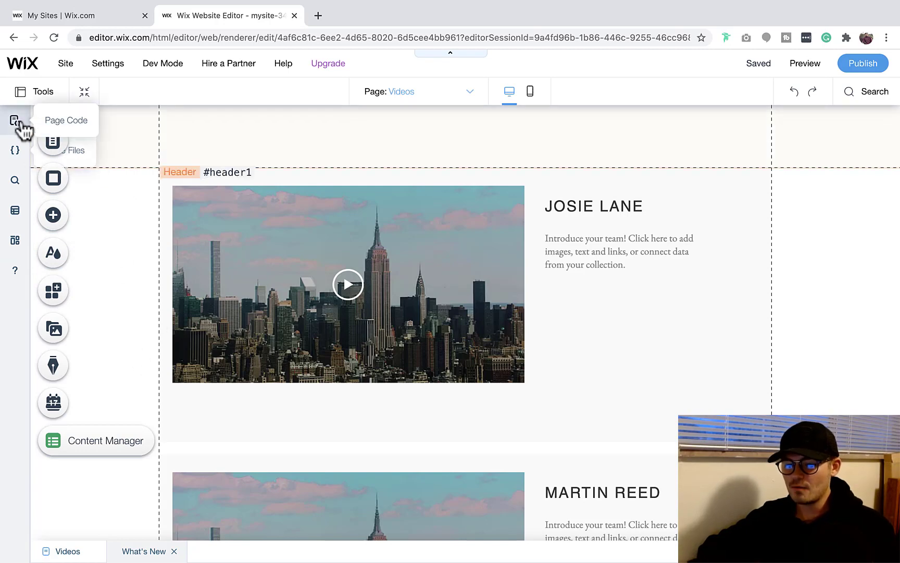
click(44, 94)
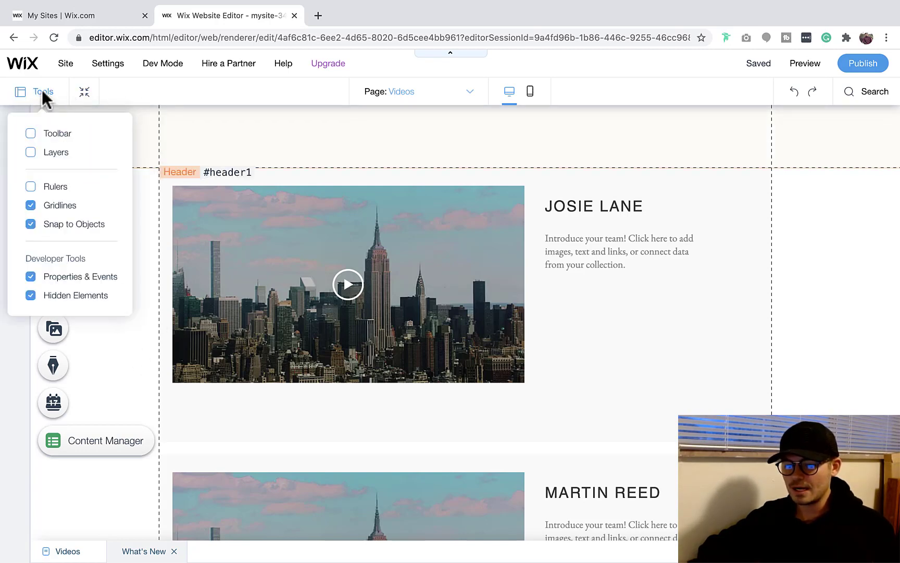
click(33, 277)
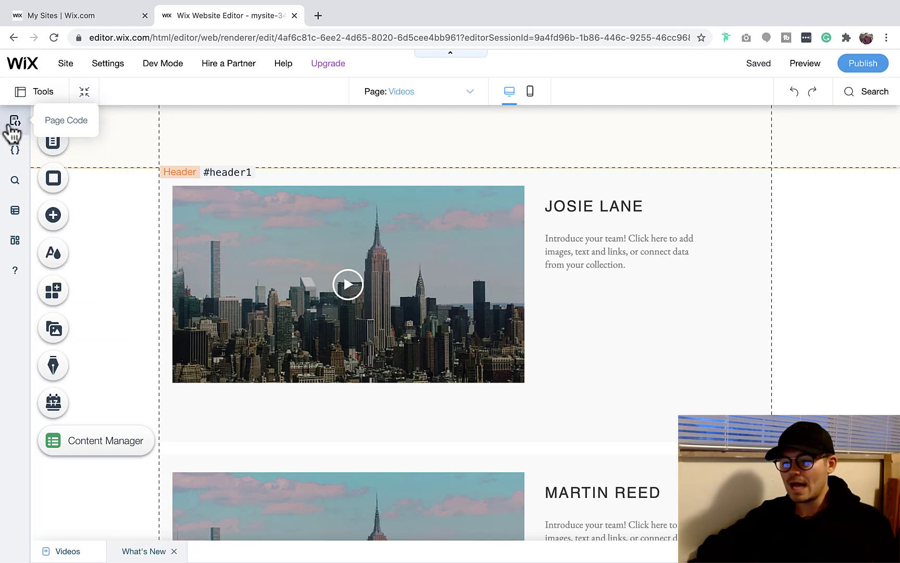
- Create a blank content collection named Videos in the Content Manager, with Site Content as its purpose
click(53, 442)
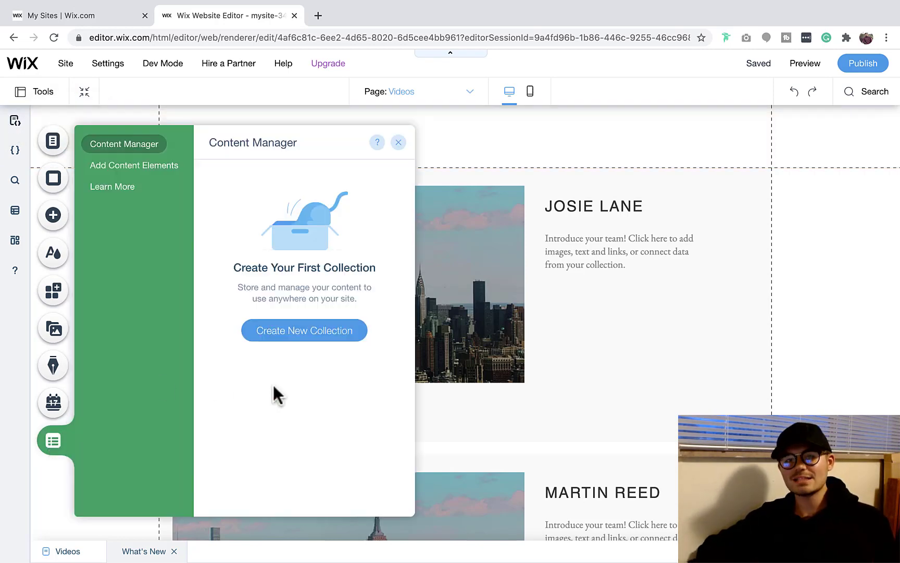
click(295, 334)
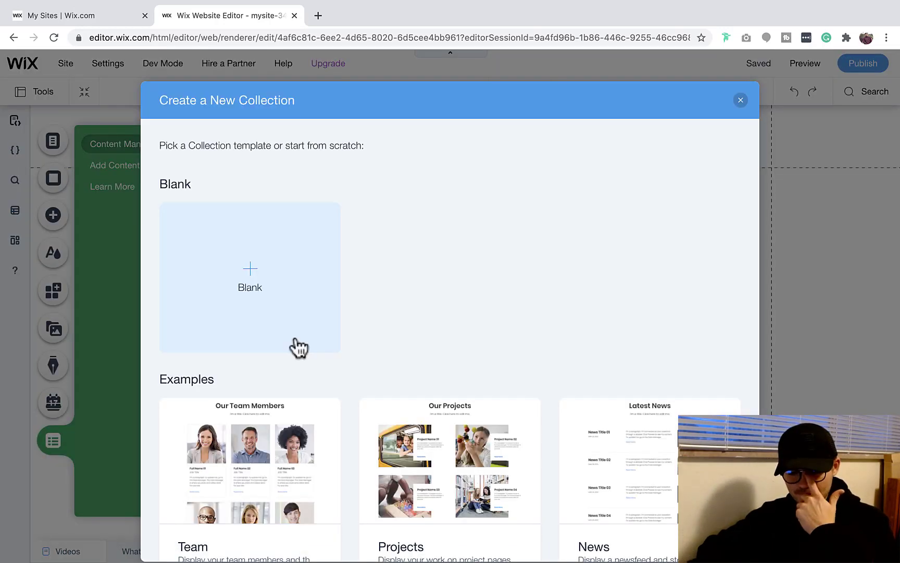
scroll(323, 337, down, 5)
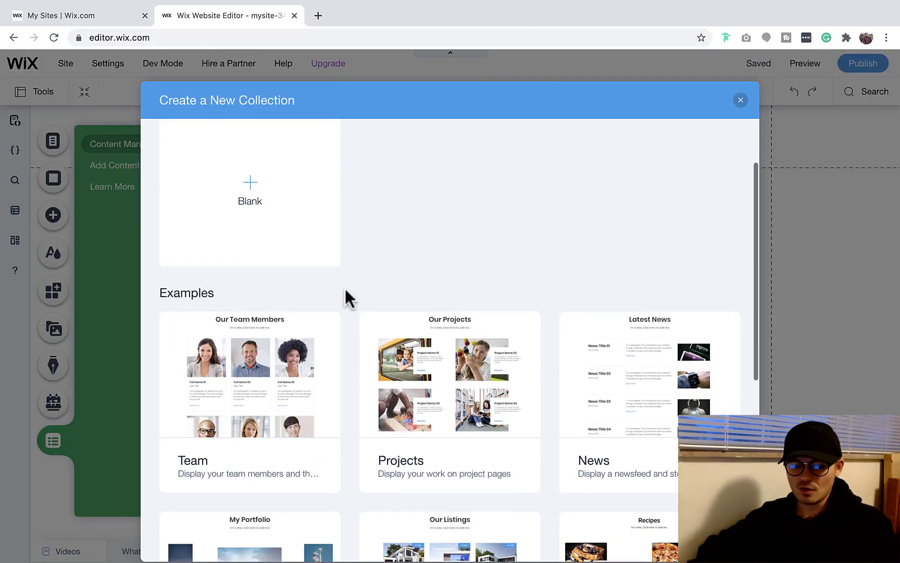
scroll(346, 289, down, 1)
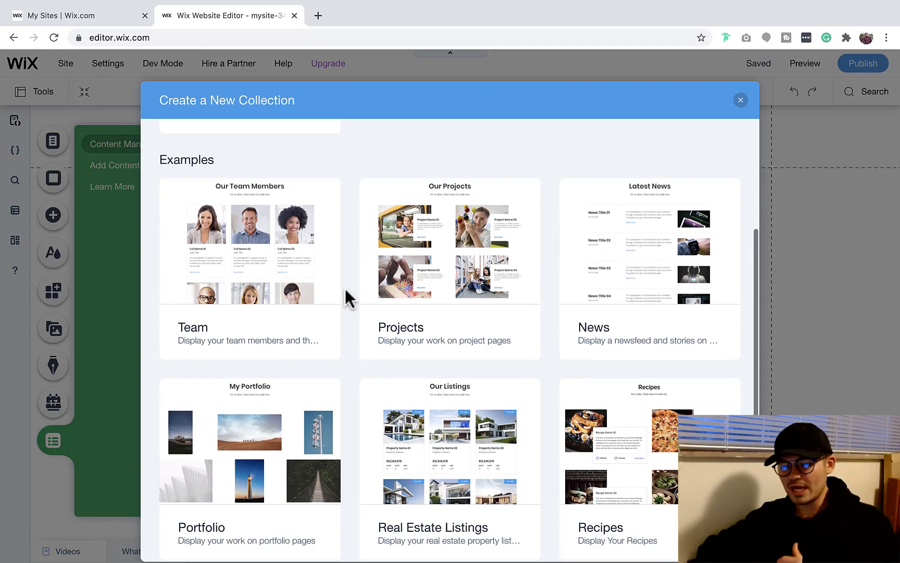
scroll(346, 289, up, 6)
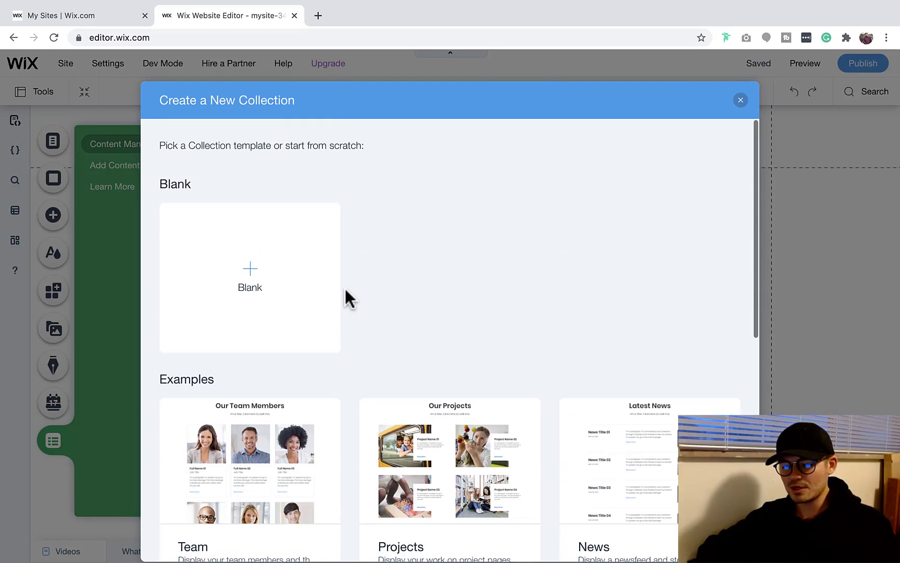
click(242, 287)
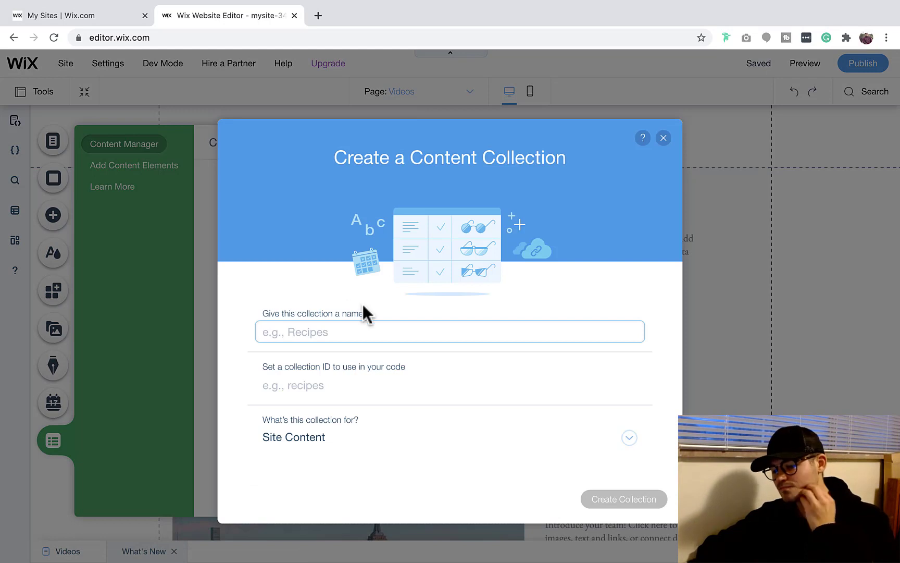
text(Videos)
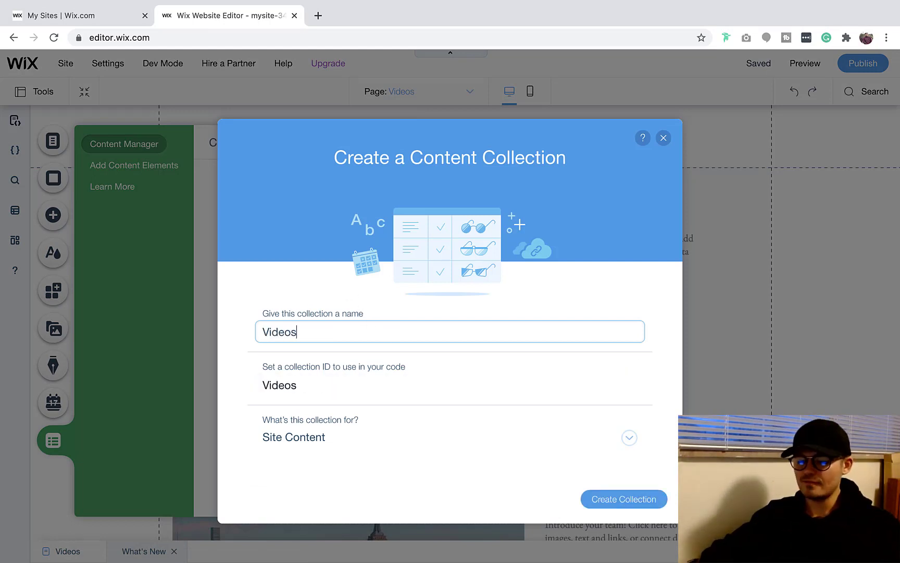
click(319, 451)
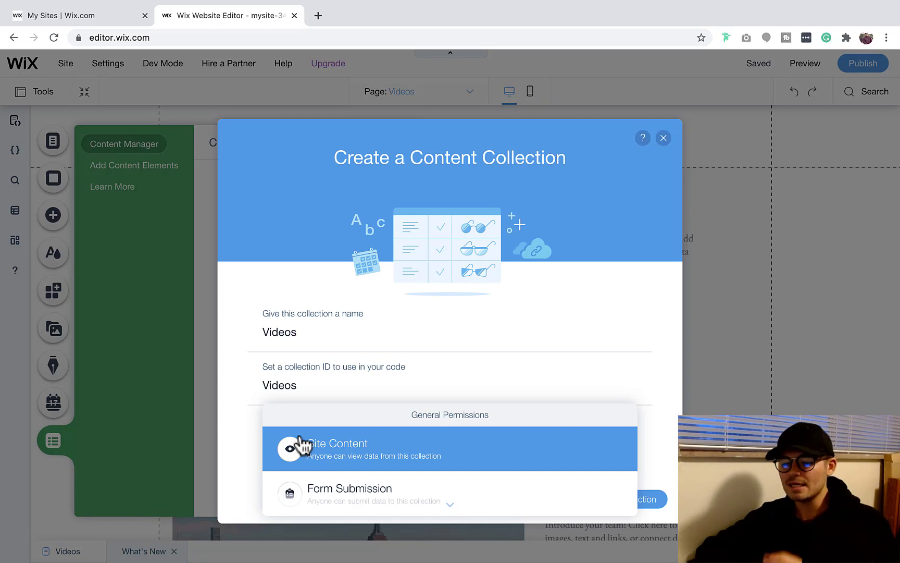
click(302, 446)
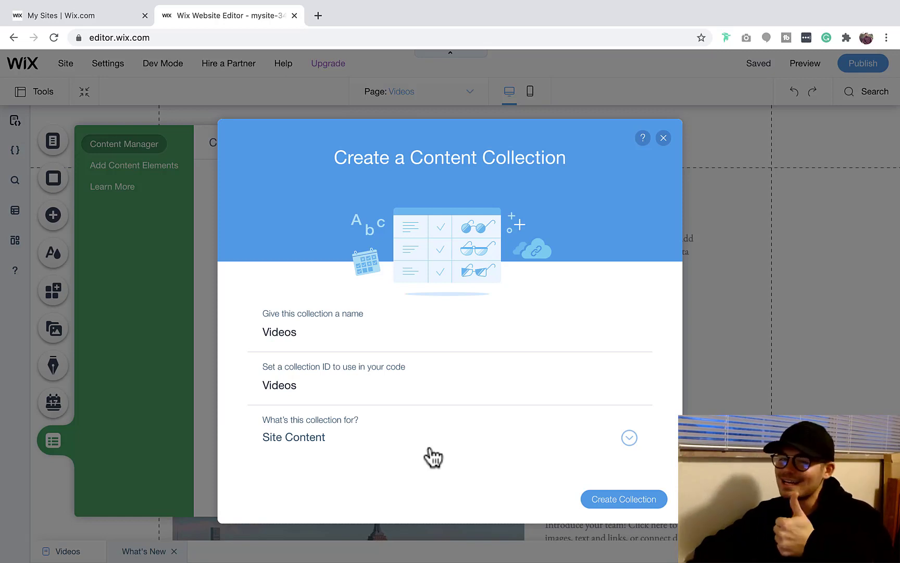
click(598, 499)
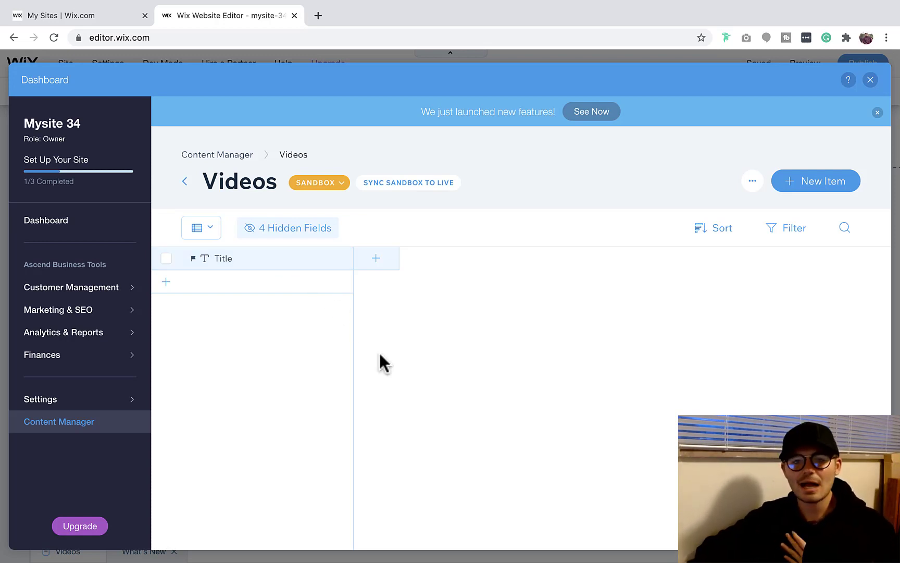
- Add a Text field named Video Title to the Videos collection
click(376, 258)
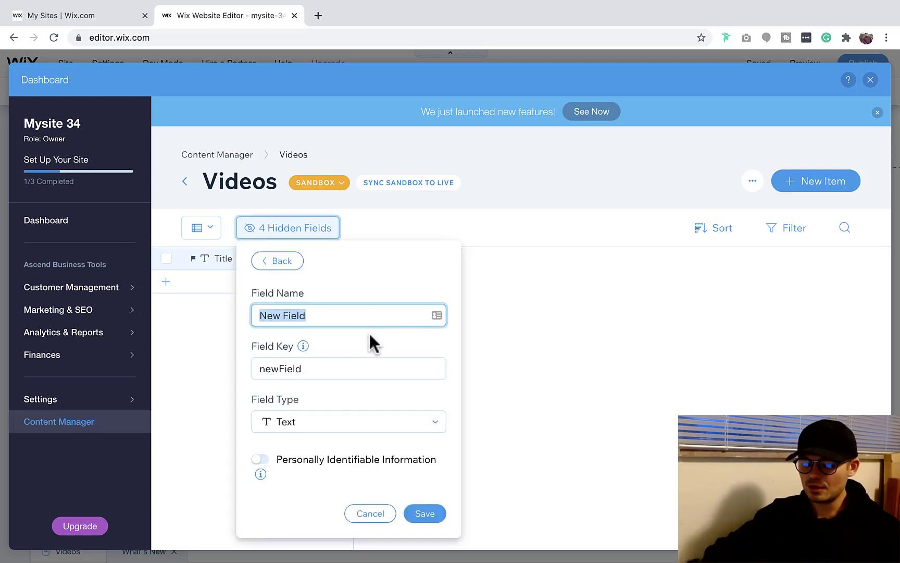
text(Video Ti)
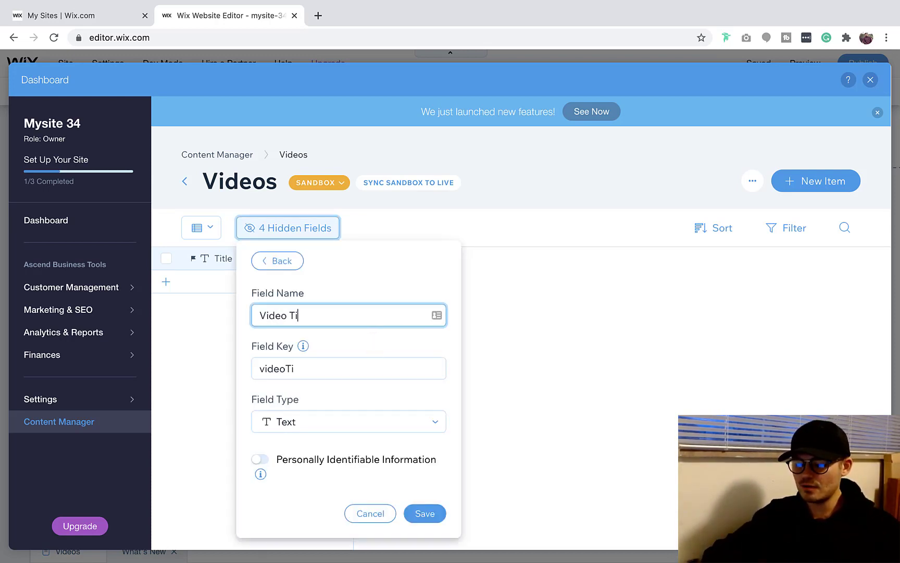
text(tle)
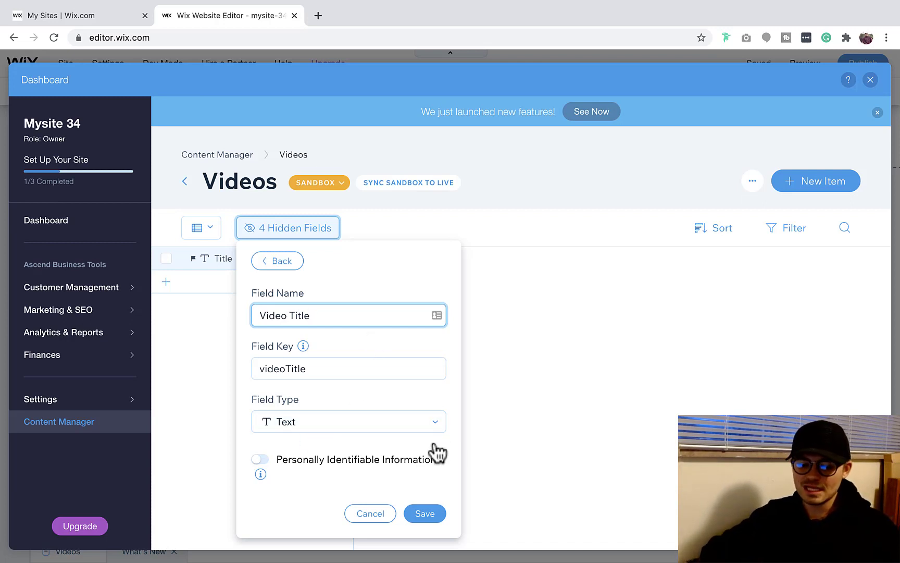
click(420, 517)
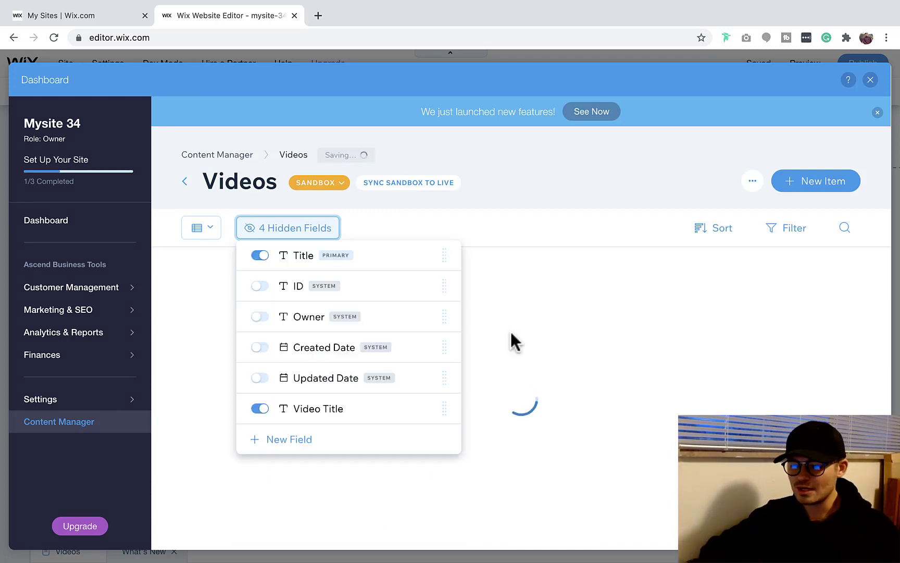
- Add a Rich Text field named Video Description to the Videos collection
click(507, 259)
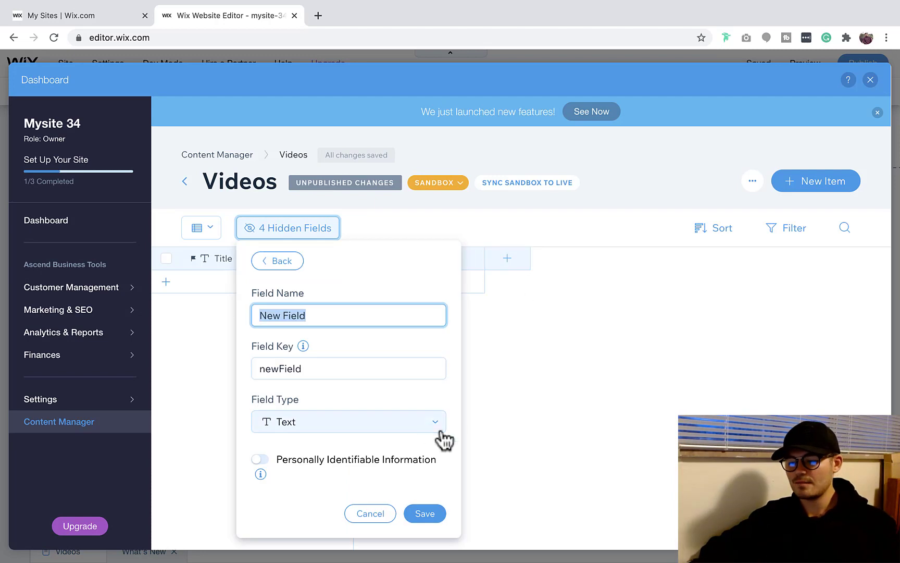
text(Video D)
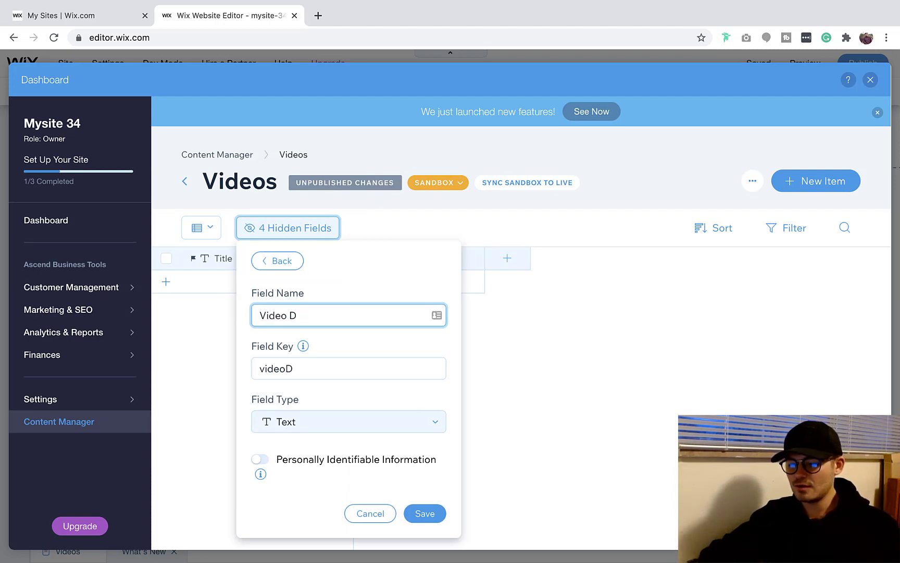
text(escription)
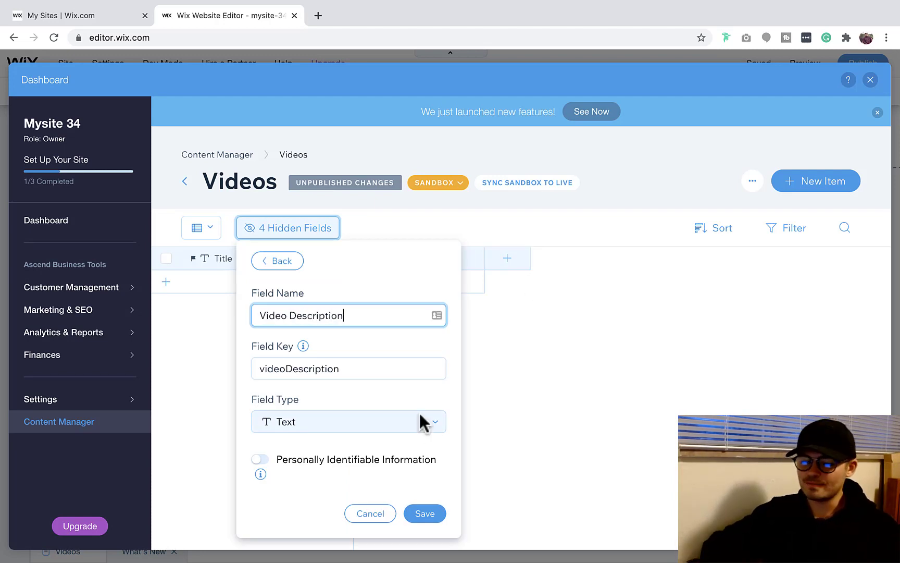
click(338, 424)
scroll(343, 469, down, 2)
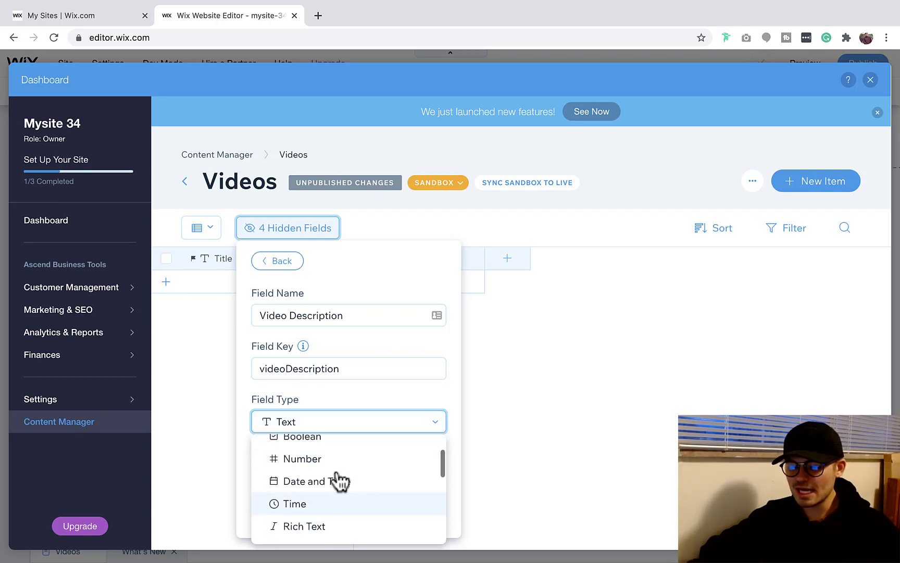
click(321, 527)
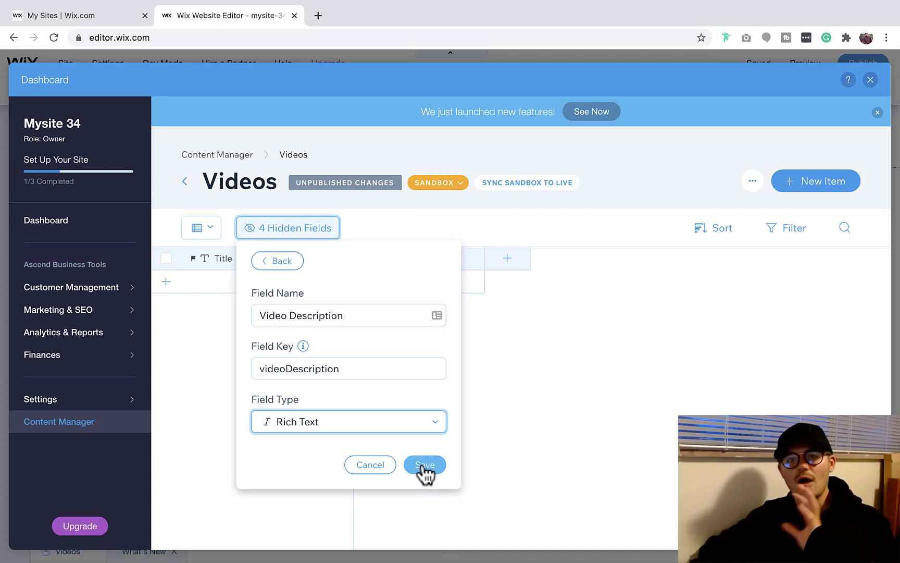
click(424, 465)
click(614, 333)
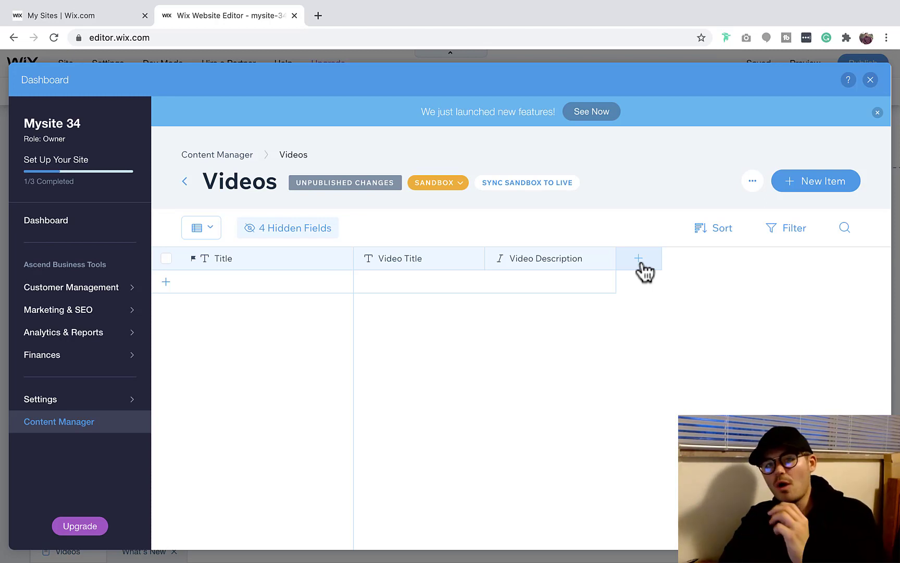
- Add a URL field named Video URL to the Videos collection and return to the page editor
click(641, 264)
text(Video)
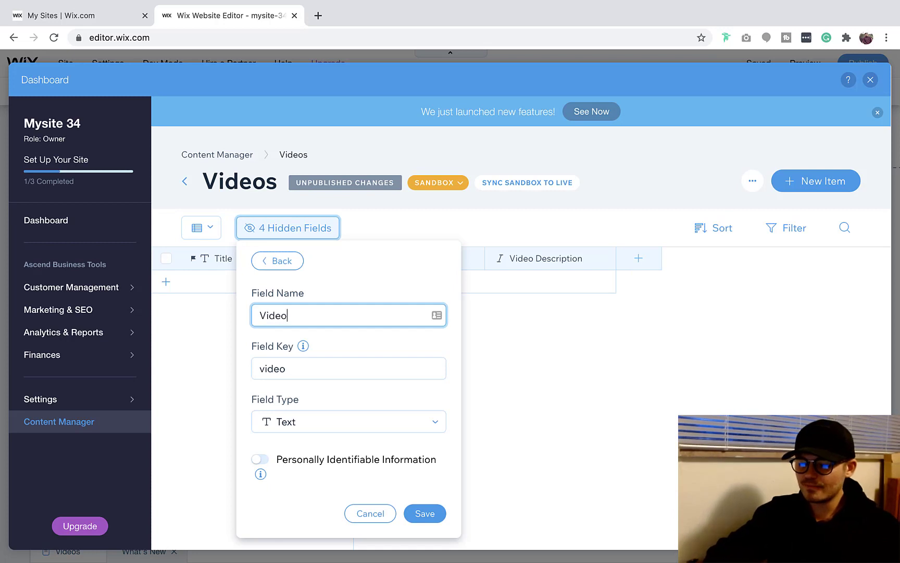
text( URL)
click(357, 433)
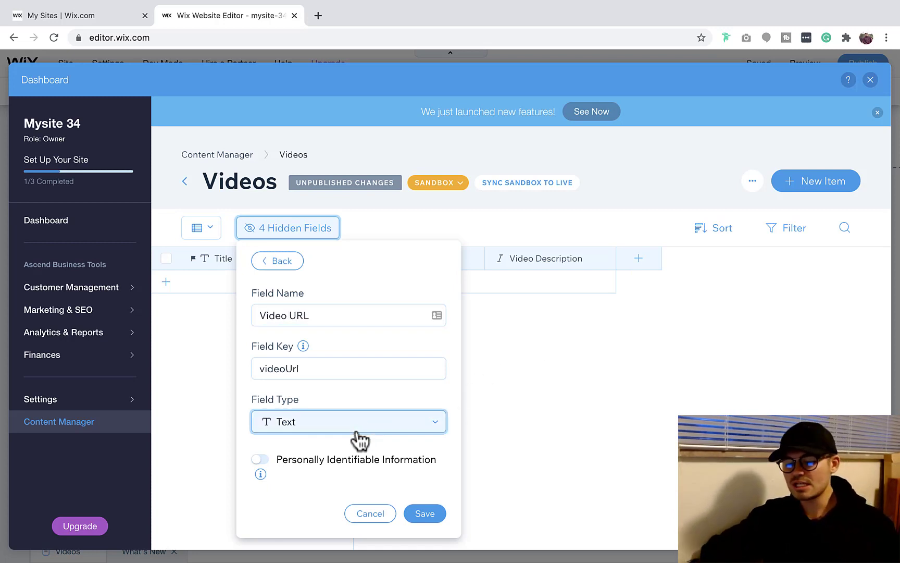
scroll(357, 458, down, 5)
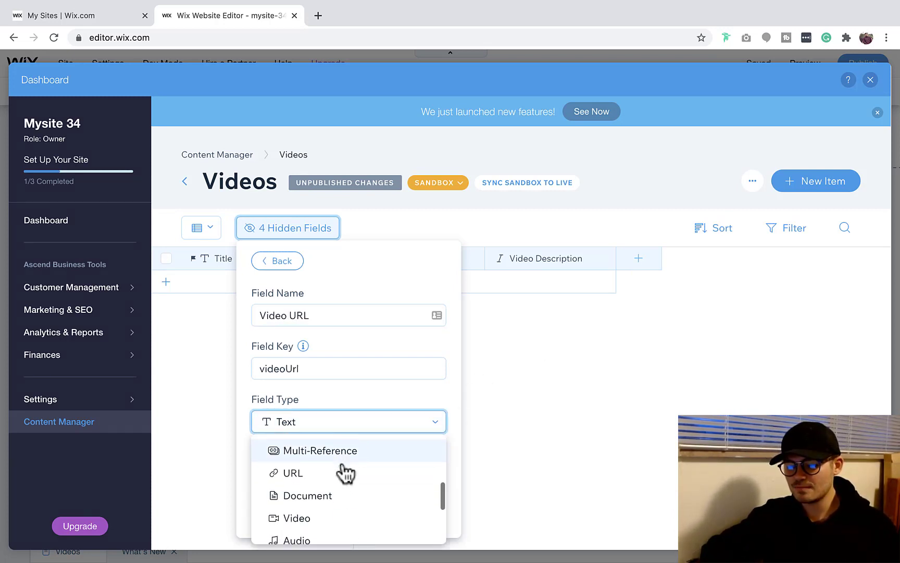
click(345, 473)
click(425, 472)
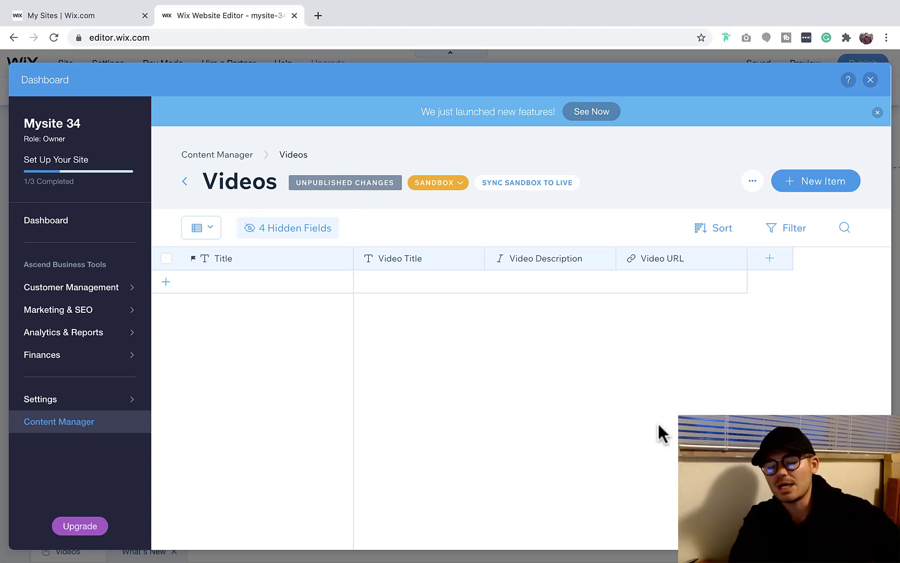
click(871, 80)
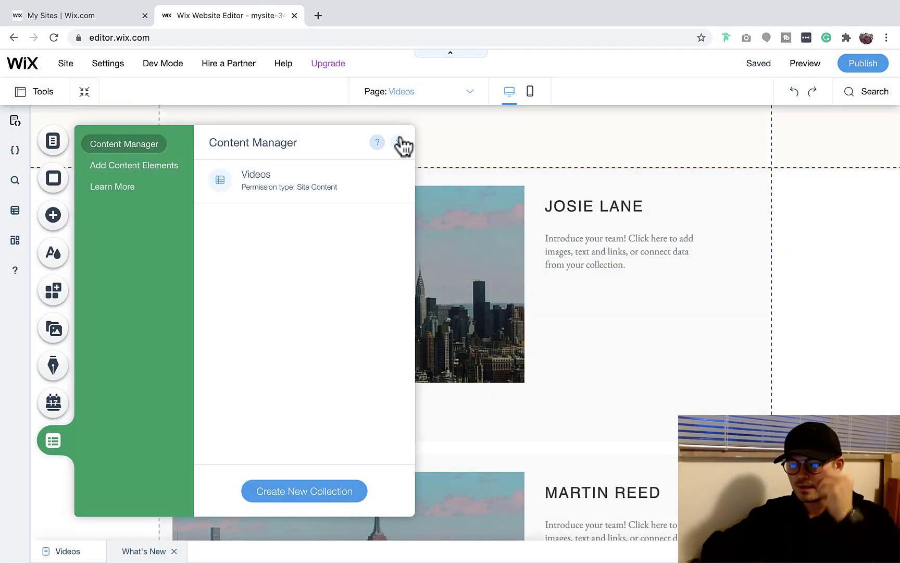
- Add a Dataset content element to the page and place it in the margin beside the first repeater item's video
click(149, 174)
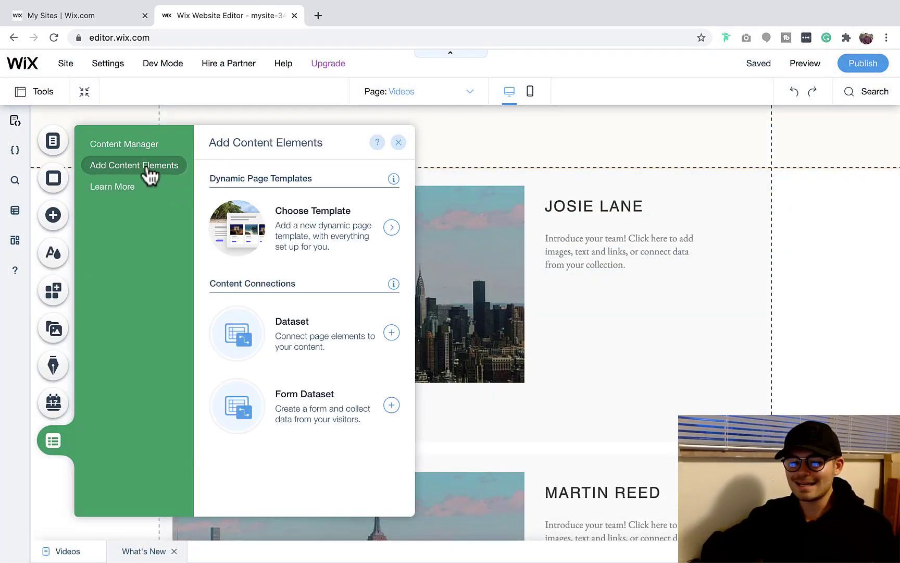
click(304, 329)
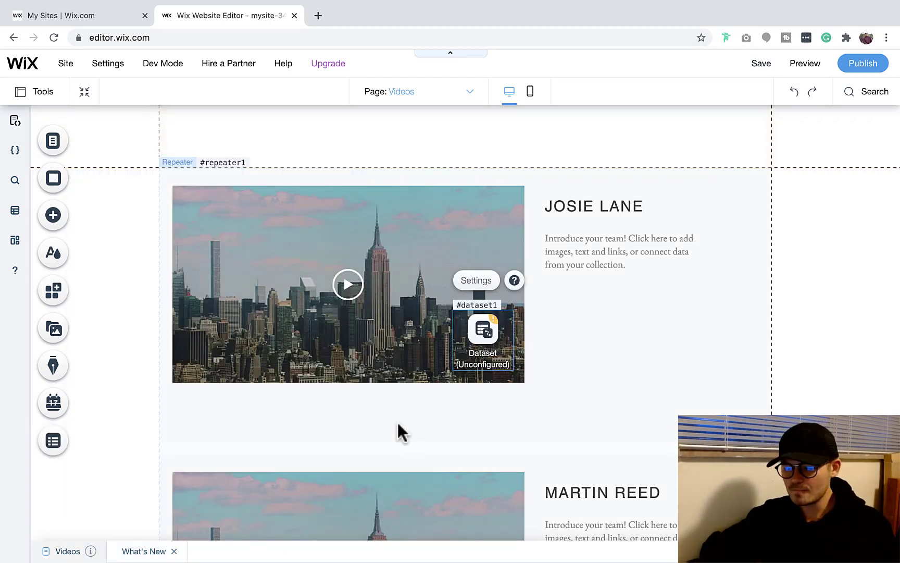
drag(479, 341, 120, 192)
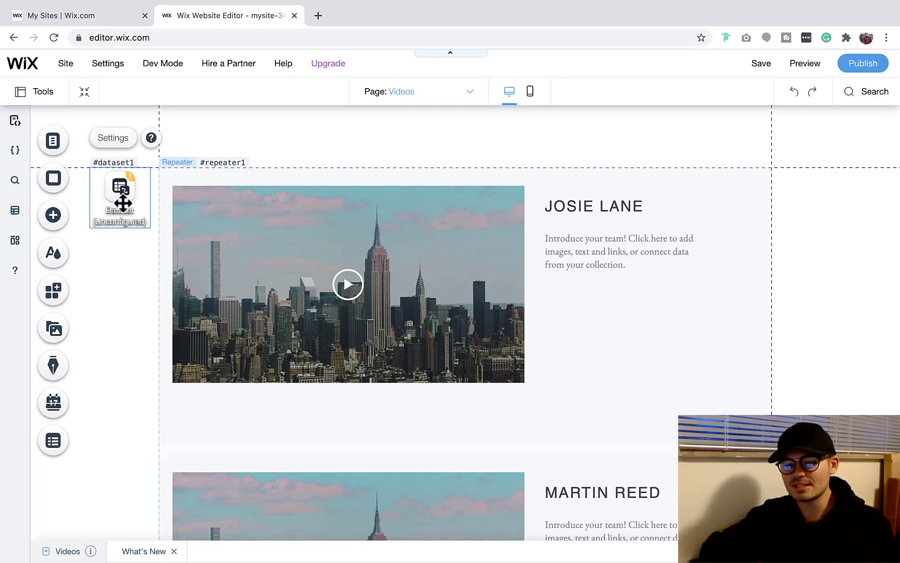
- Connect the dataset to the Videos collection and set its number of items to display to 10
click(113, 140)
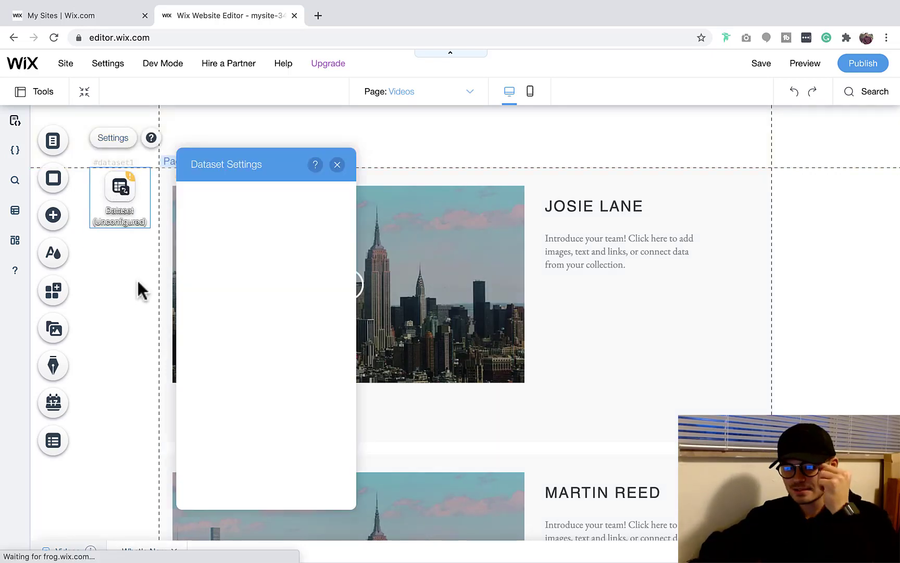
click(259, 214)
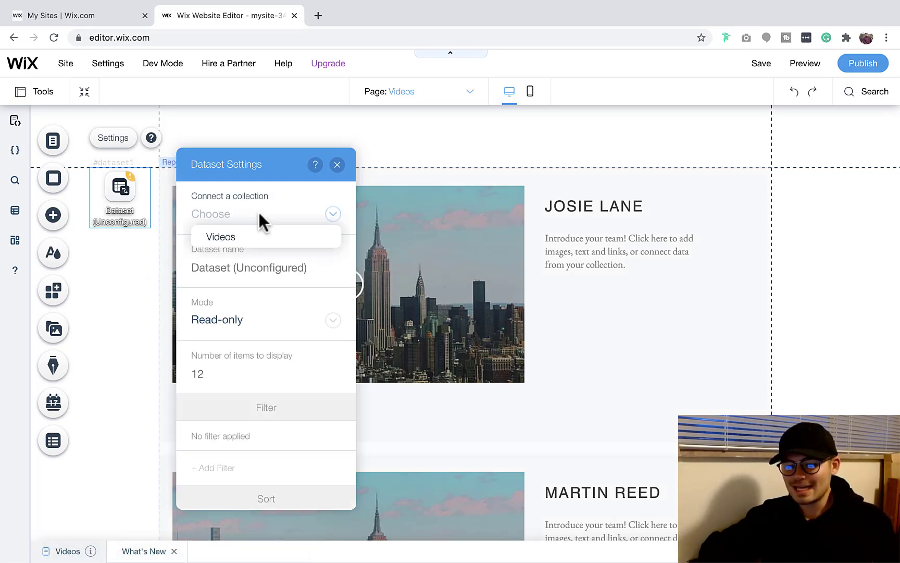
click(239, 238)
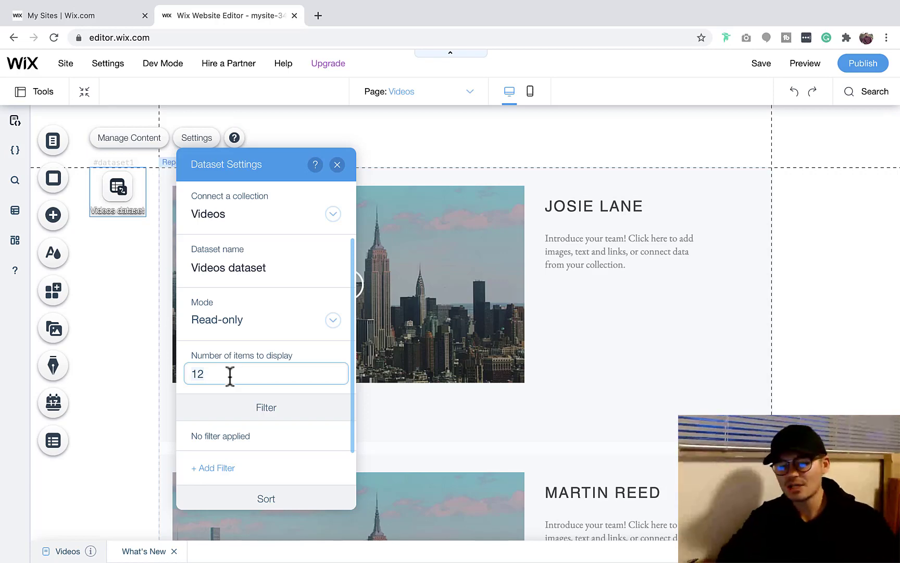
key(BackSpace)
key(BackSpace)
text(10)
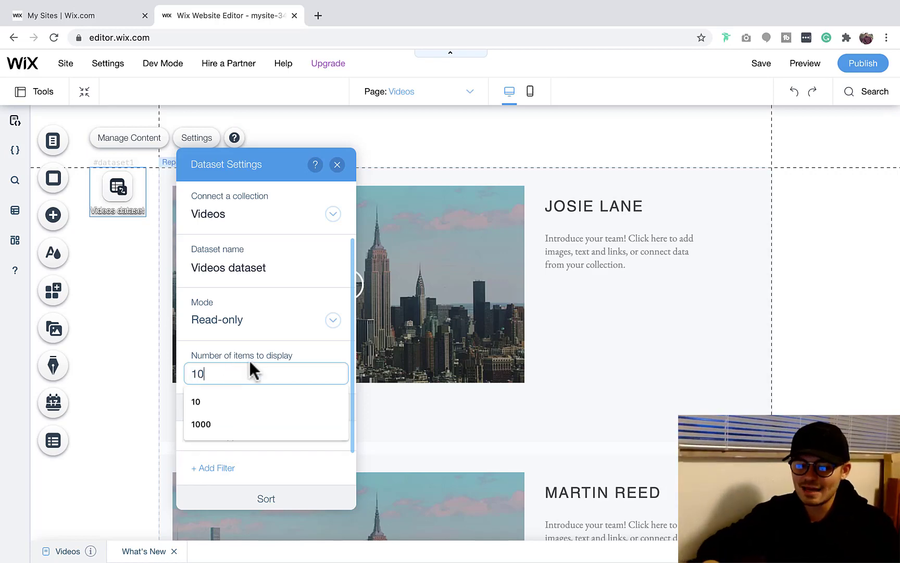
- Apply the dataset's item count, close its settings and deselect the dataset
click(304, 348)
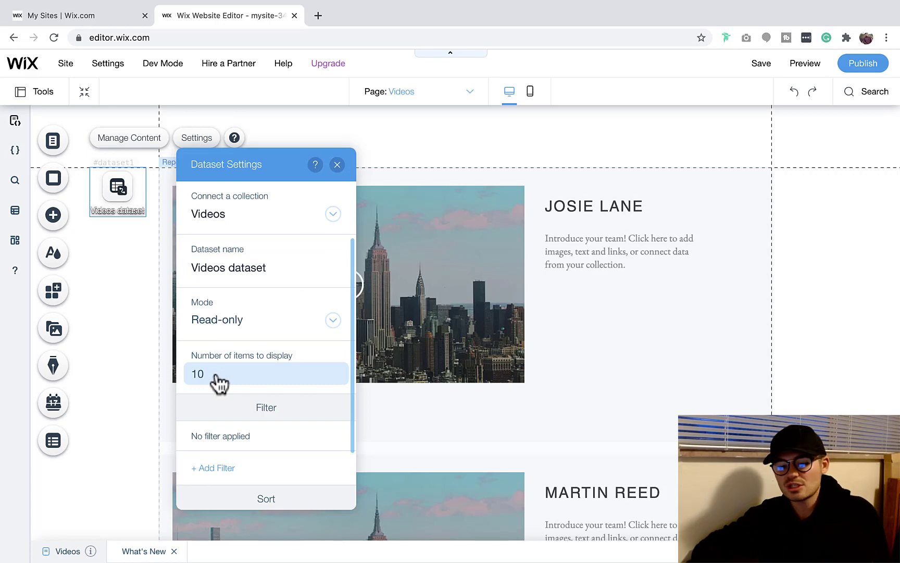
click(337, 165)
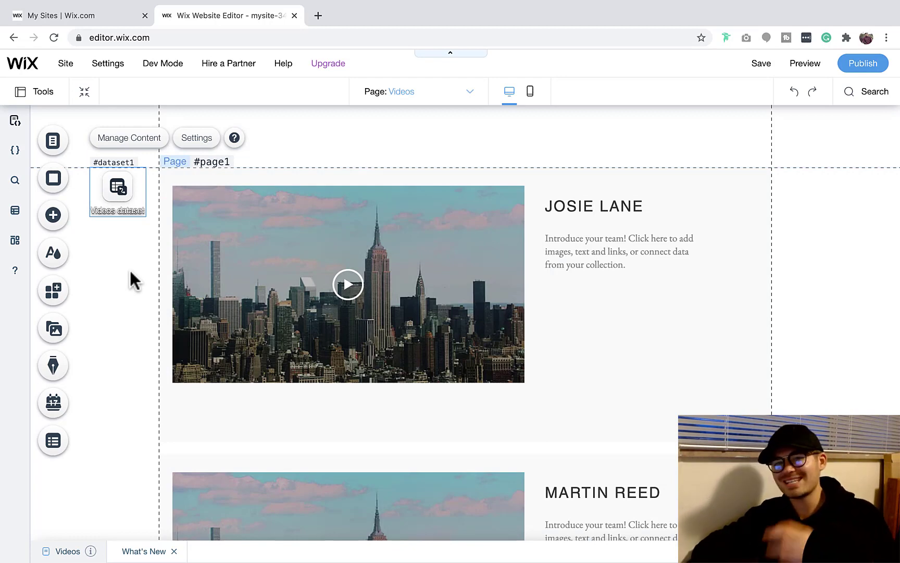
click(133, 327)
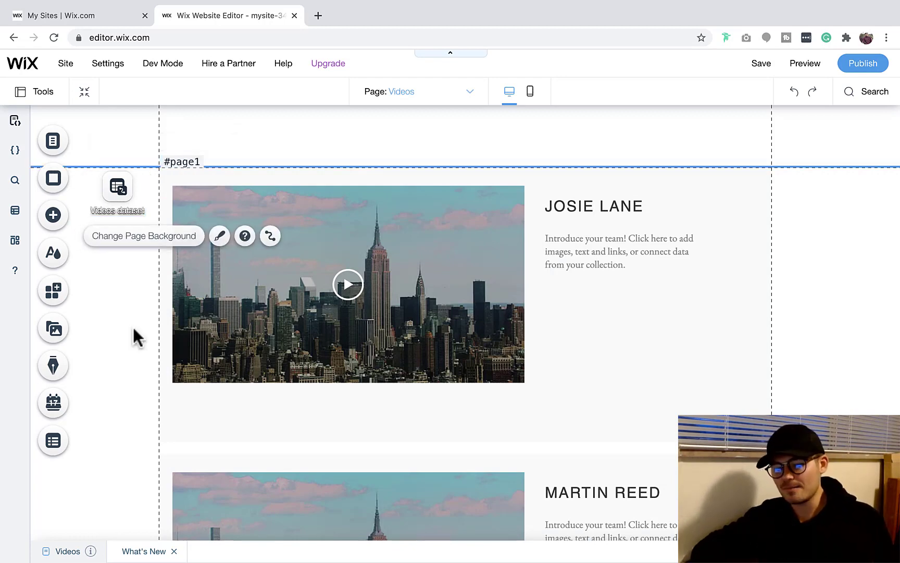
- Connect the video player in the first repeater item to the Videos dataset
scroll(133, 327, down, 3)
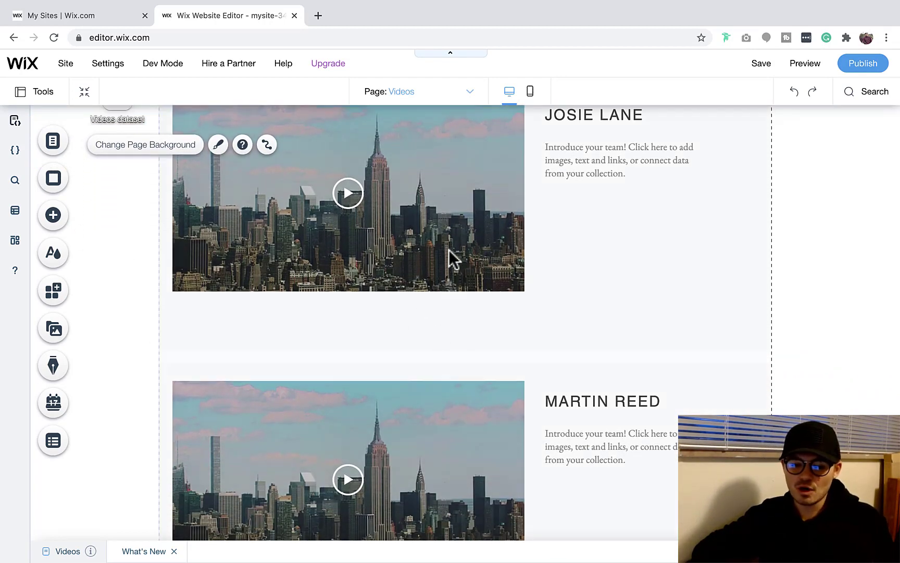
scroll(396, 432, down, 3)
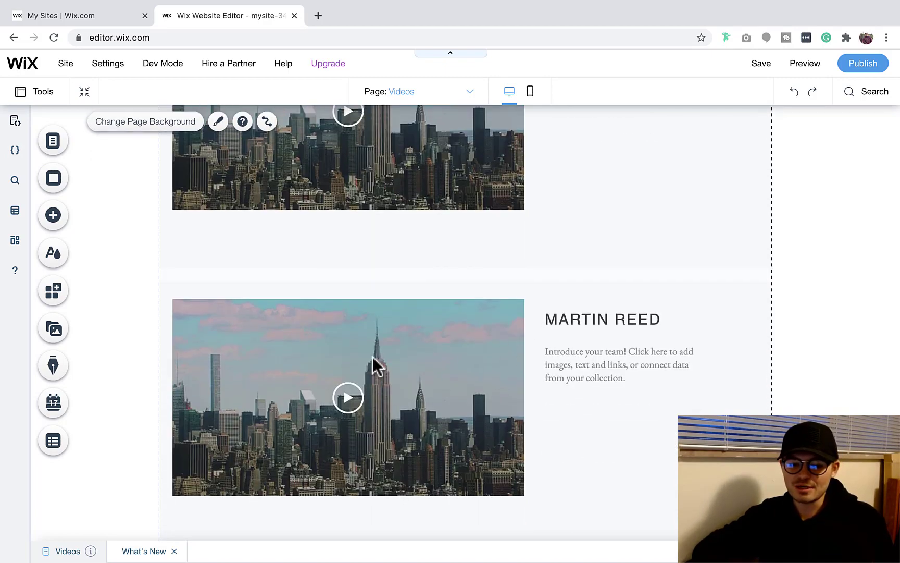
scroll(373, 356, up, 6)
scroll(382, 292, down, 3)
scroll(379, 359, down, 1)
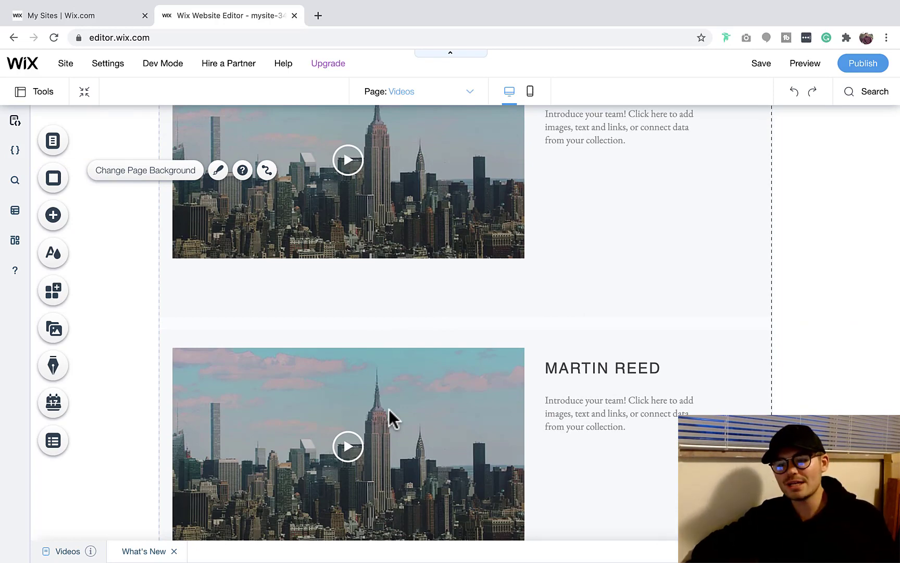
scroll(389, 408, up, 2)
click(414, 272)
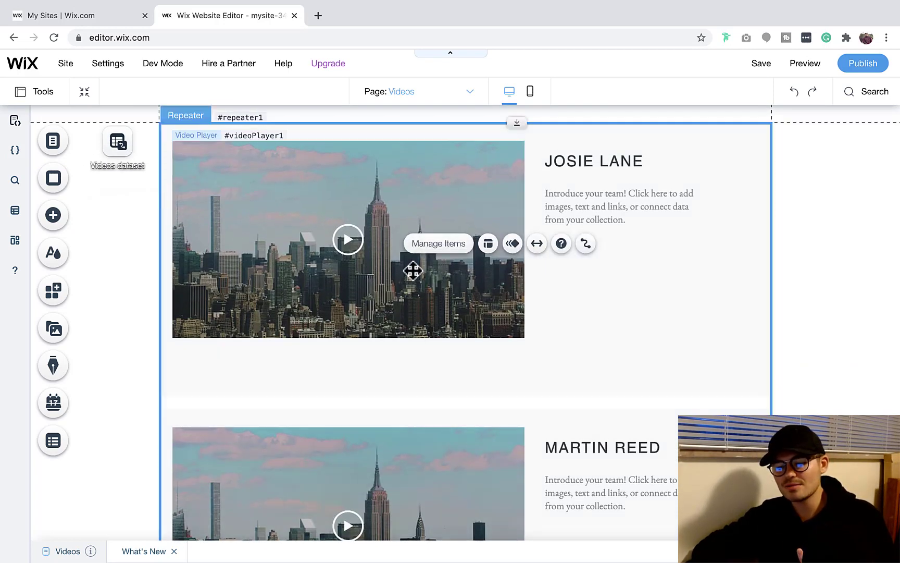
click(413, 271)
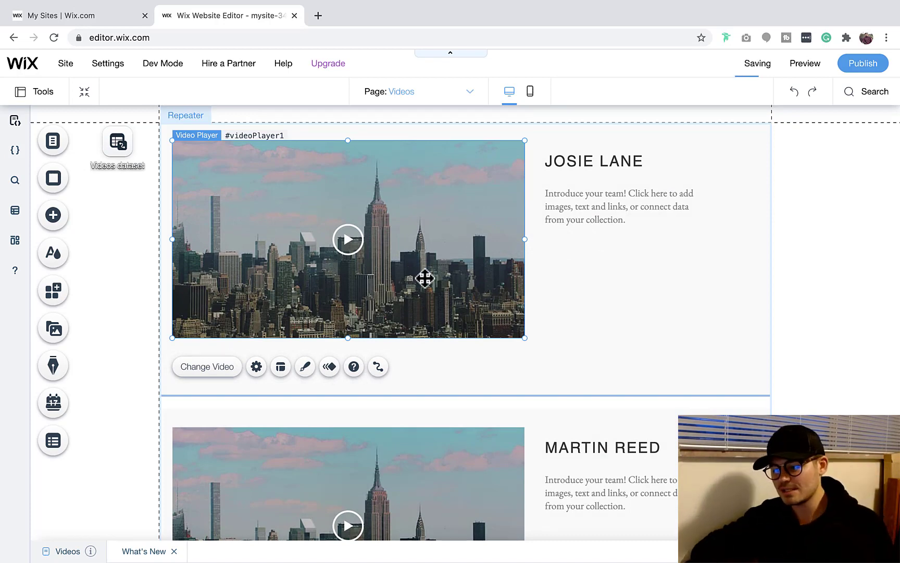
click(378, 368)
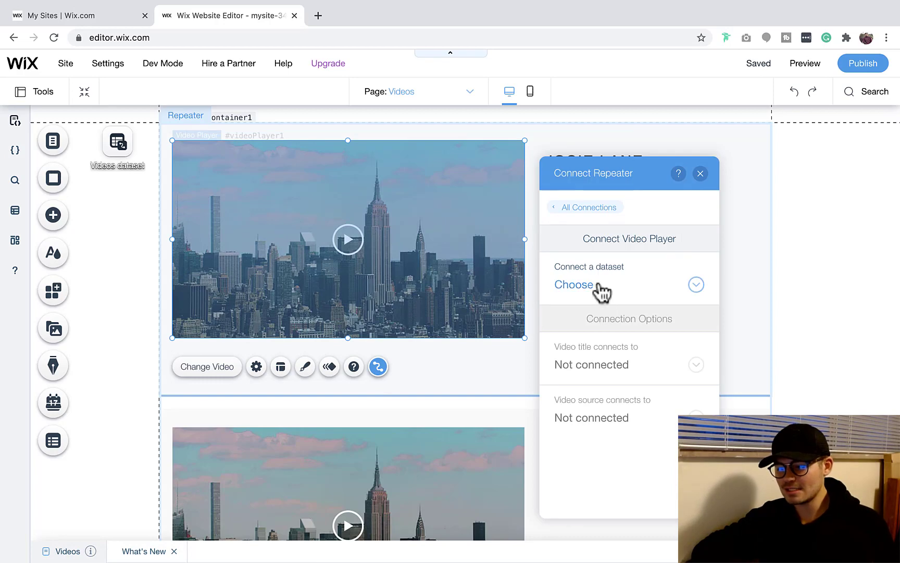
click(598, 291)
click(598, 309)
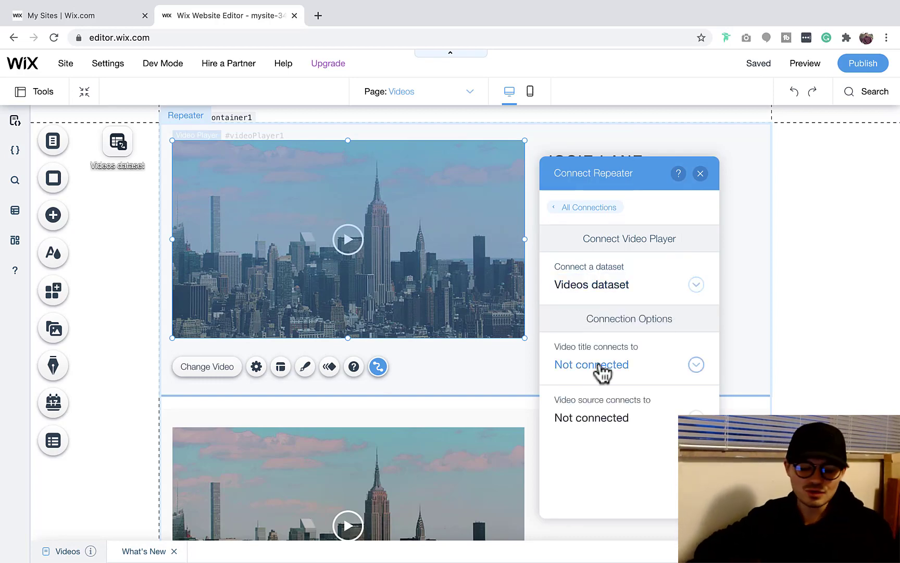
- Connect the video player's source to the Video URL (URL) field and close the connection settings
click(593, 421)
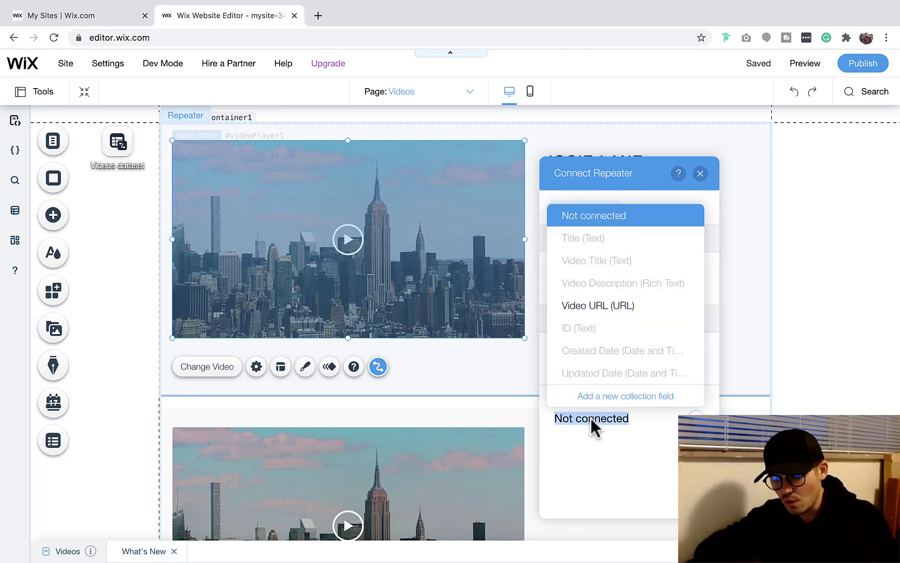
click(619, 306)
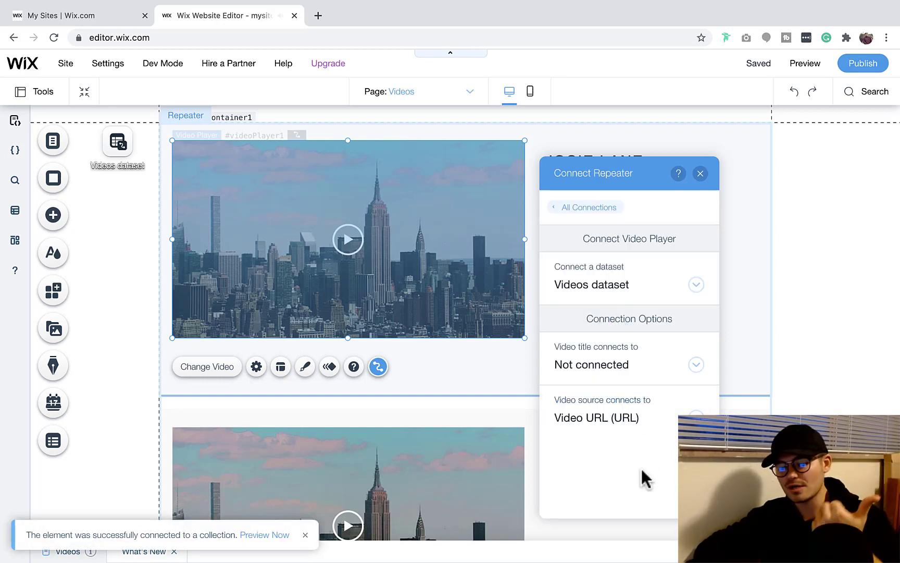
click(700, 173)
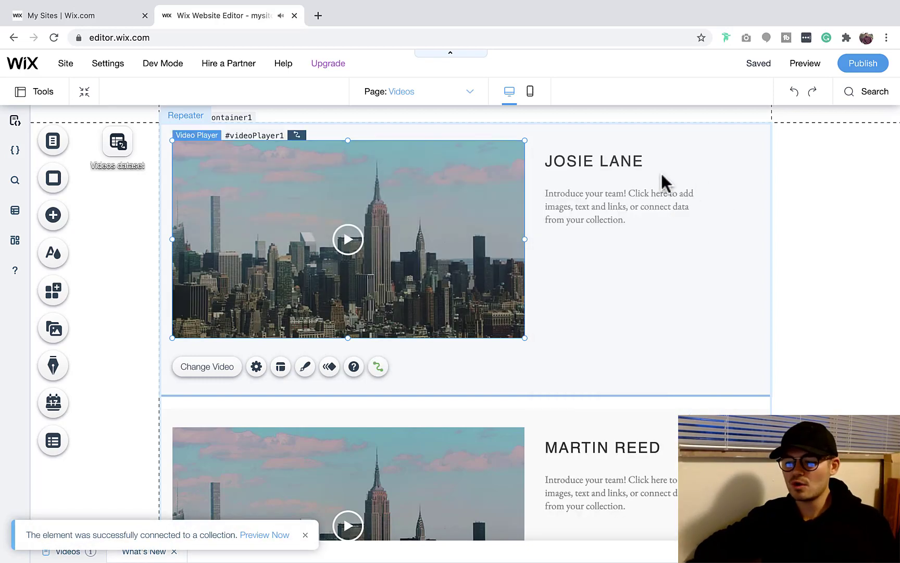
- Connect the heading text in the first repeater item to the dataset's Video Title (Text) field
click(604, 163)
click(732, 204)
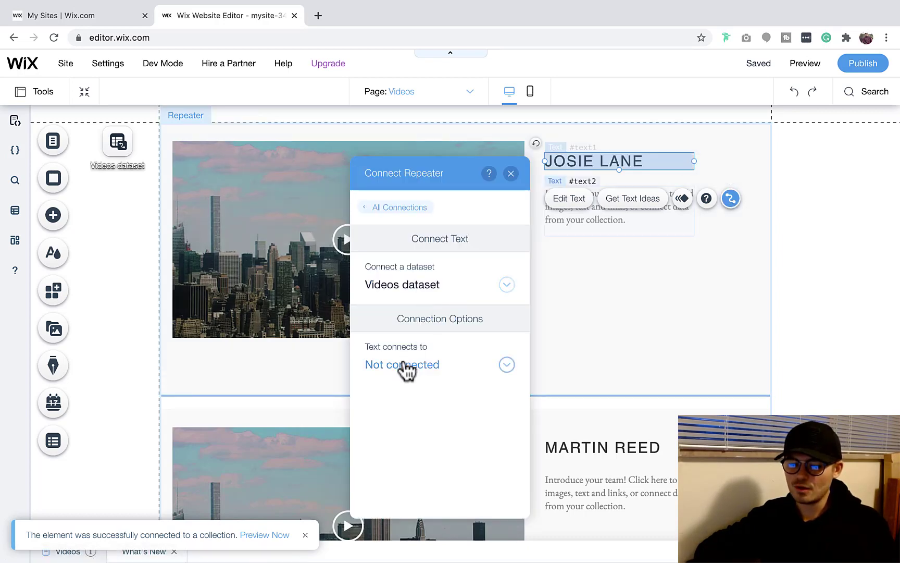
click(406, 365)
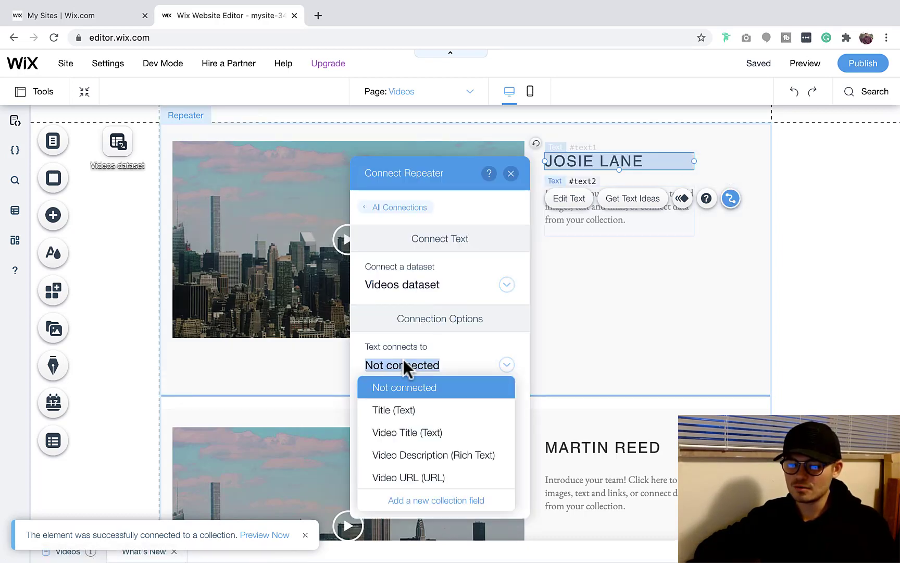
click(407, 438)
click(511, 174)
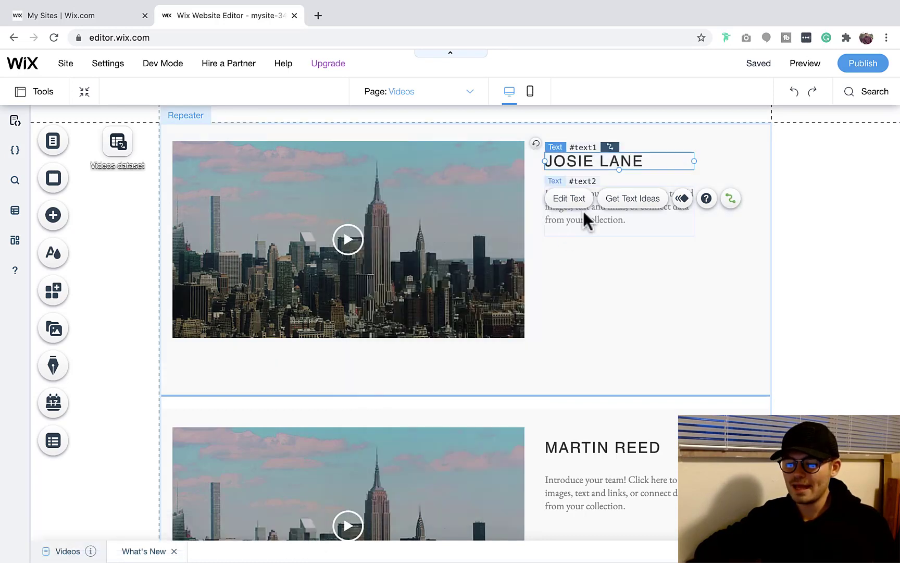
- Connect the paragraph text in the first repeater item to the dataset's Video Description (Rich Text) field
click(585, 218)
click(730, 157)
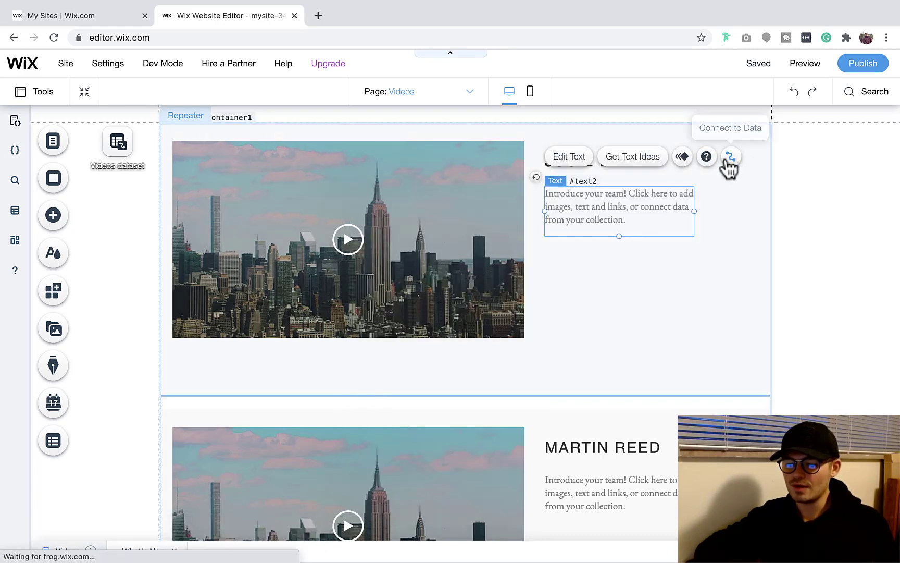
click(414, 366)
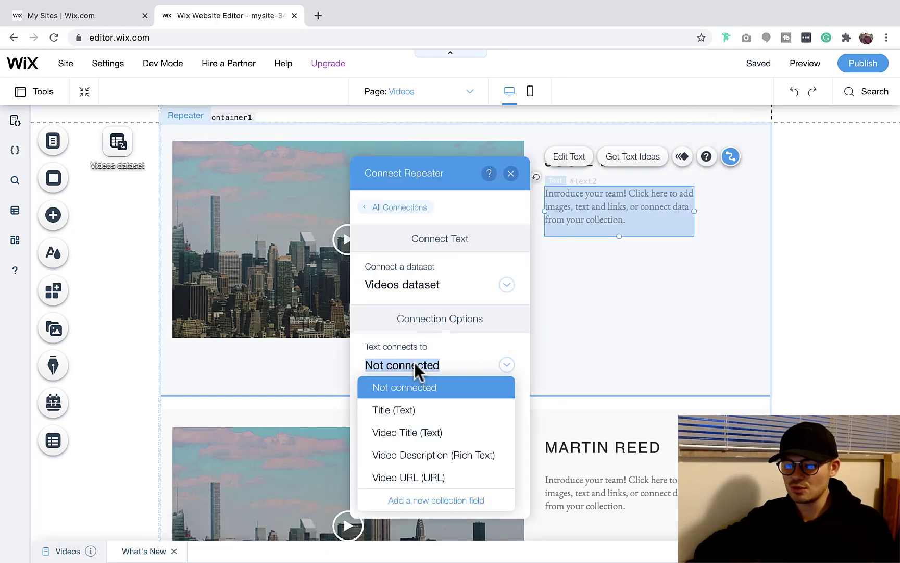
click(422, 455)
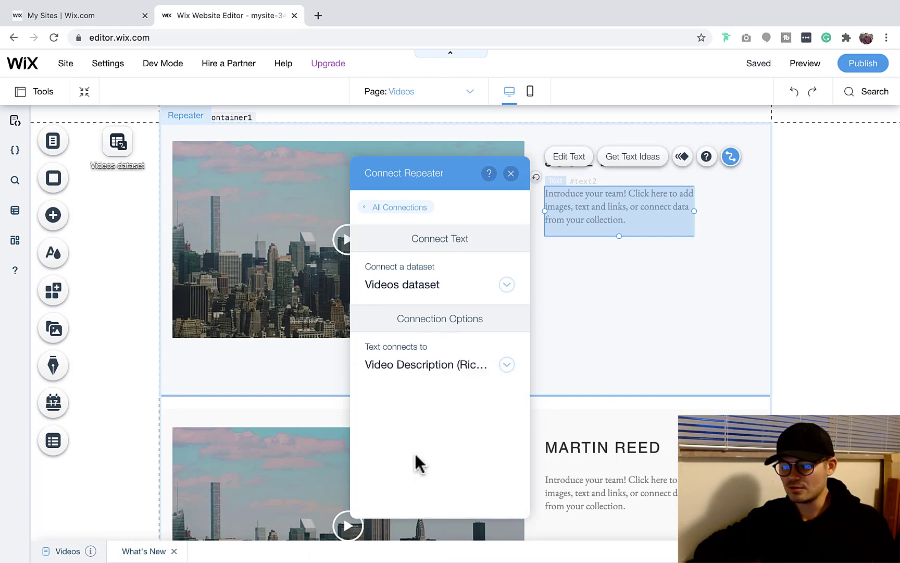
click(511, 173)
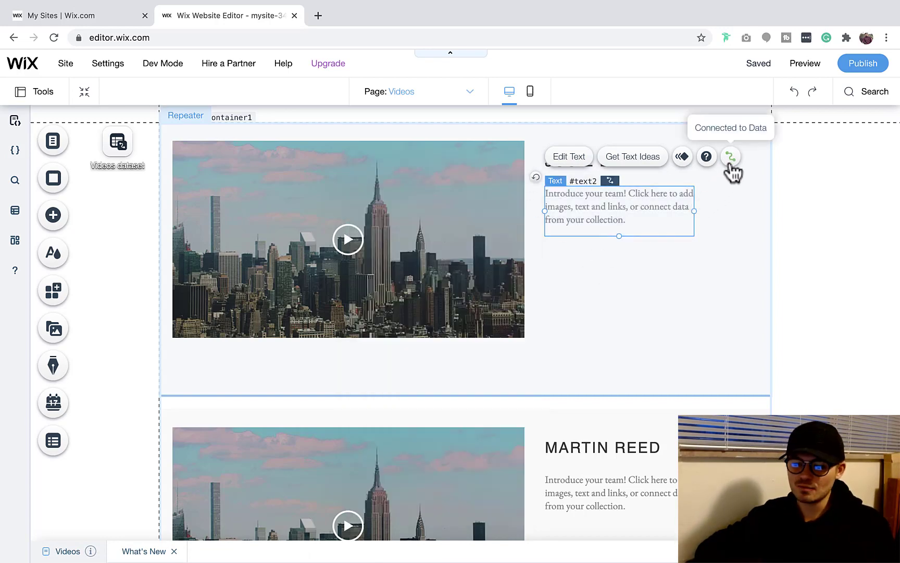
- Deselect the repeater text and save the site
click(844, 272)
scroll(791, 297, up, 1)
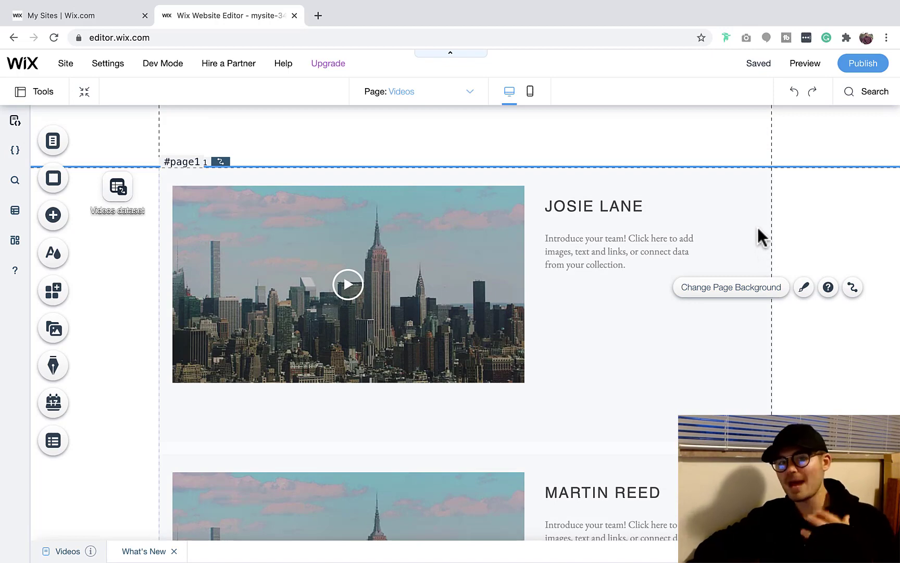
click(758, 65)
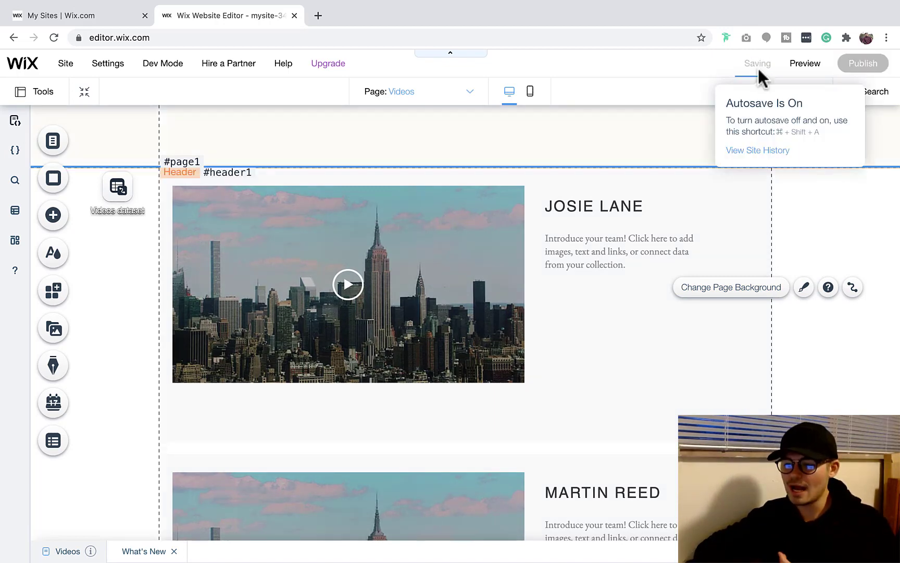
- Open YouTube in a new browser tab and go to the signed-in Wix Training Academy channel's list of videos
click(318, 15)
text(you)
key(Return)
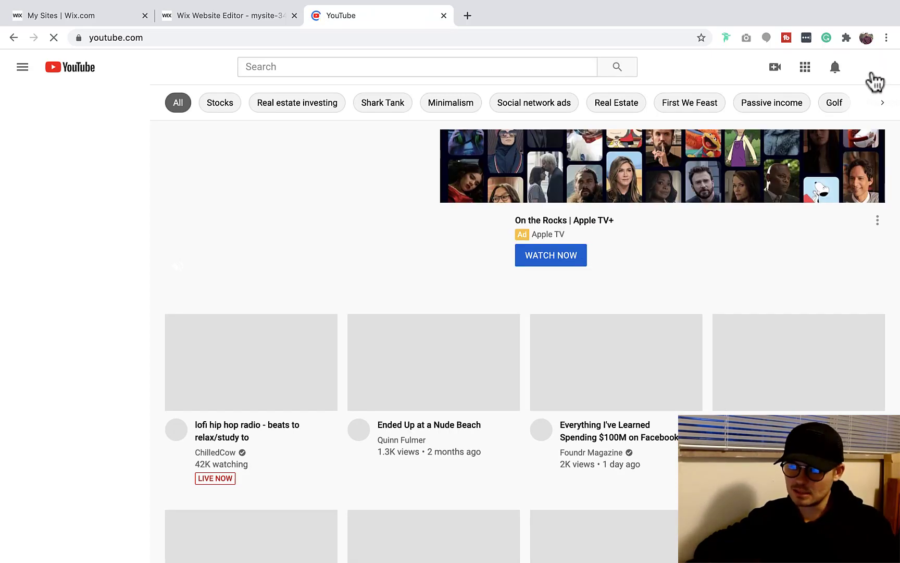
click(872, 73)
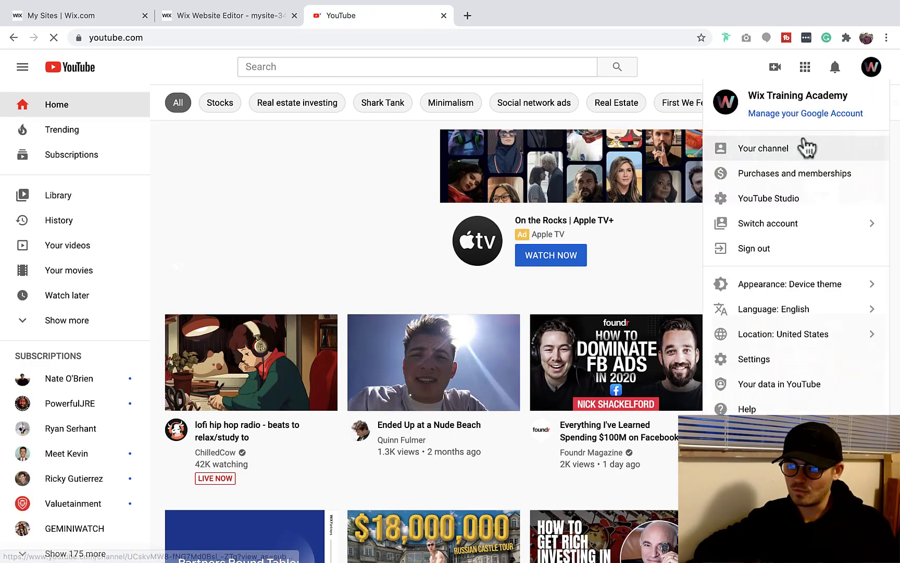
click(792, 150)
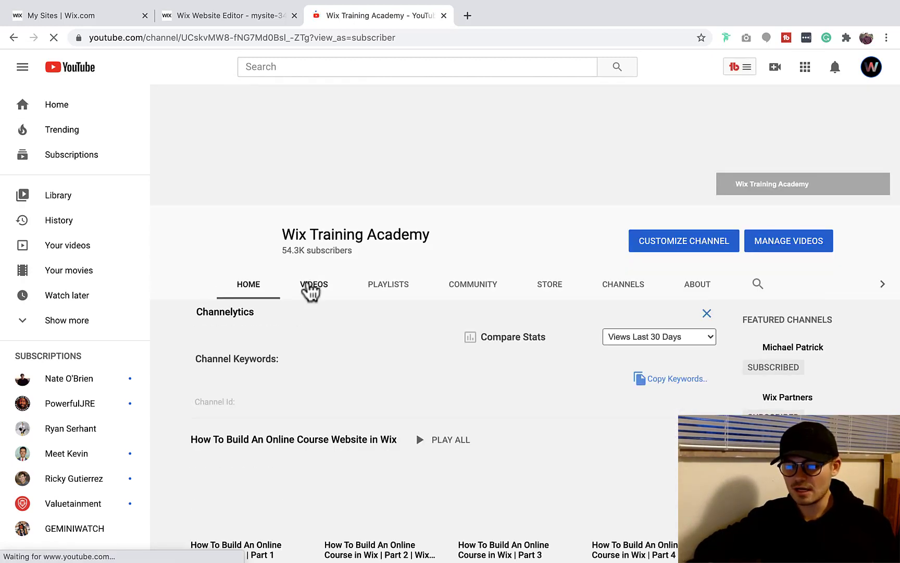
click(312, 287)
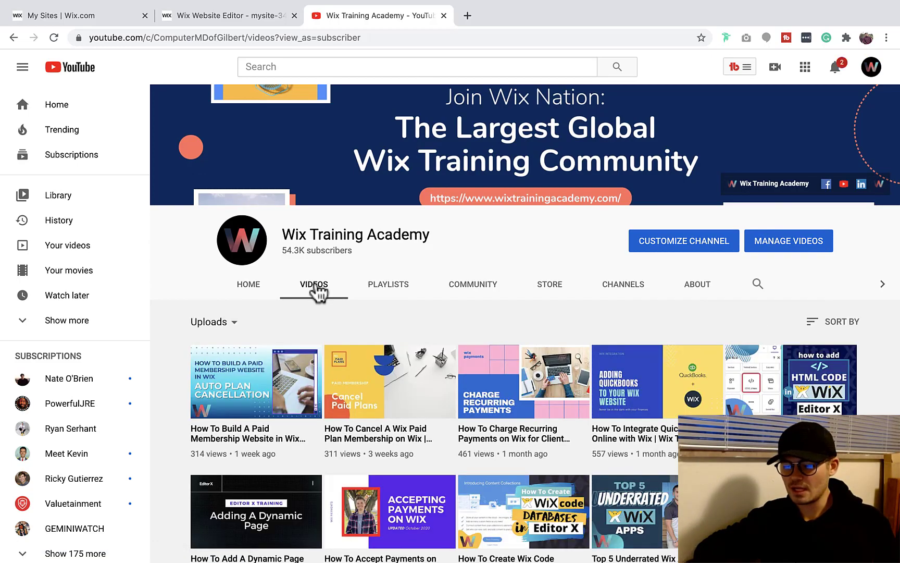
- Open the channel's video "Top 5 Underrated Wix Apps You Probably Don't Know About" and pause playback
scroll(394, 307, down, 2)
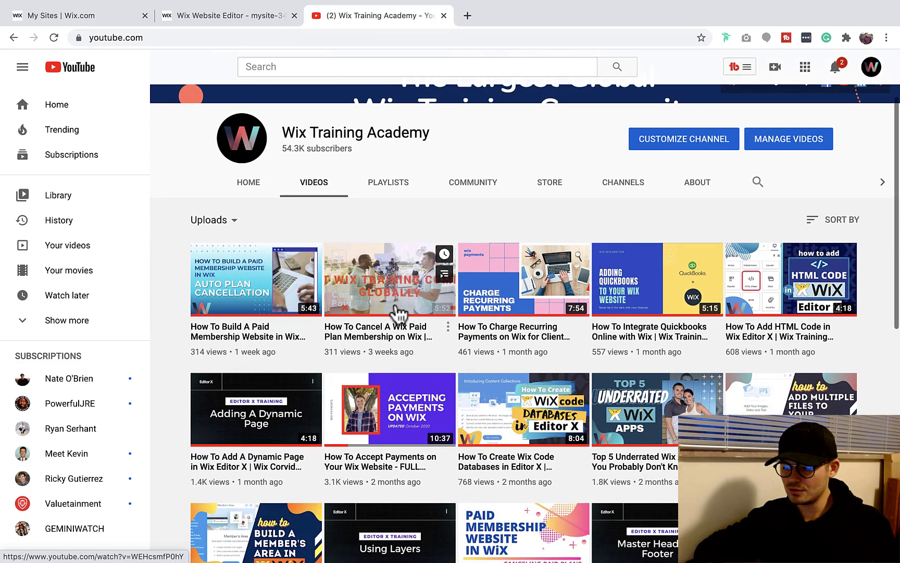
scroll(396, 311, down, 2)
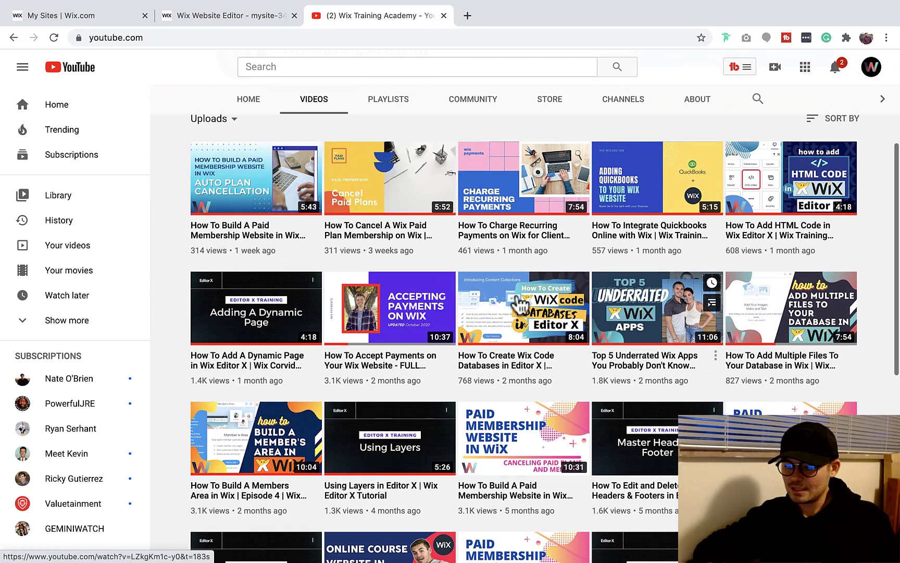
click(660, 361)
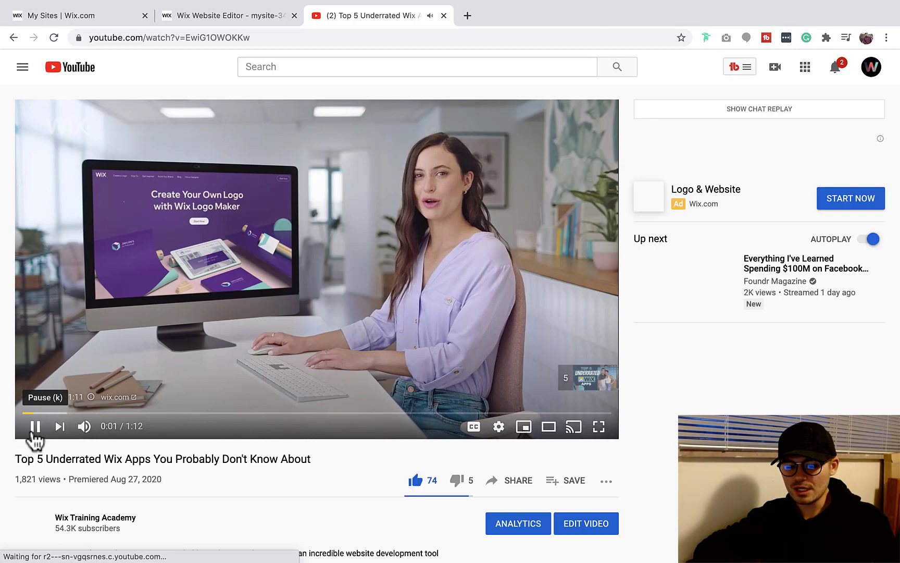
click(34, 436)
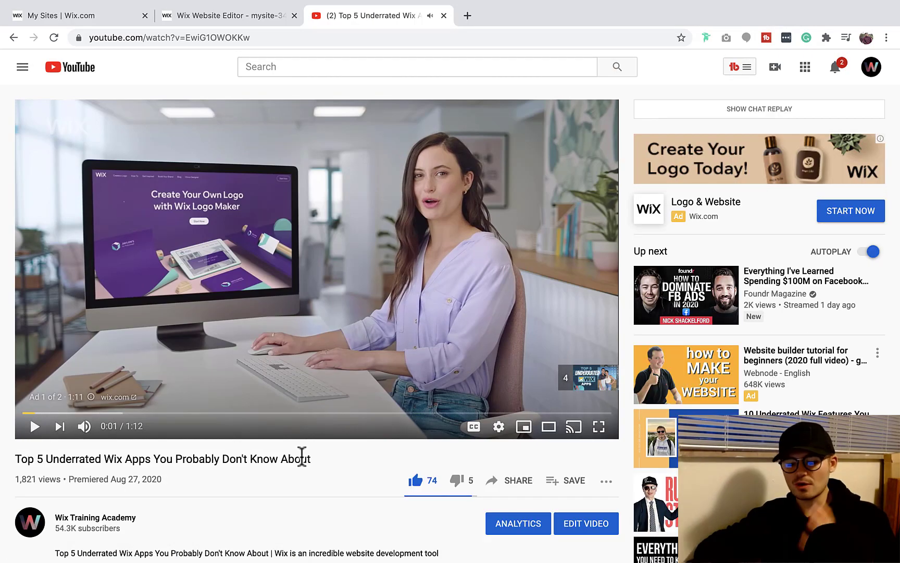
- Copy the video's share link, then switch back to the Wix editor and dismiss the save confirmation
scroll(301, 454, down, 3)
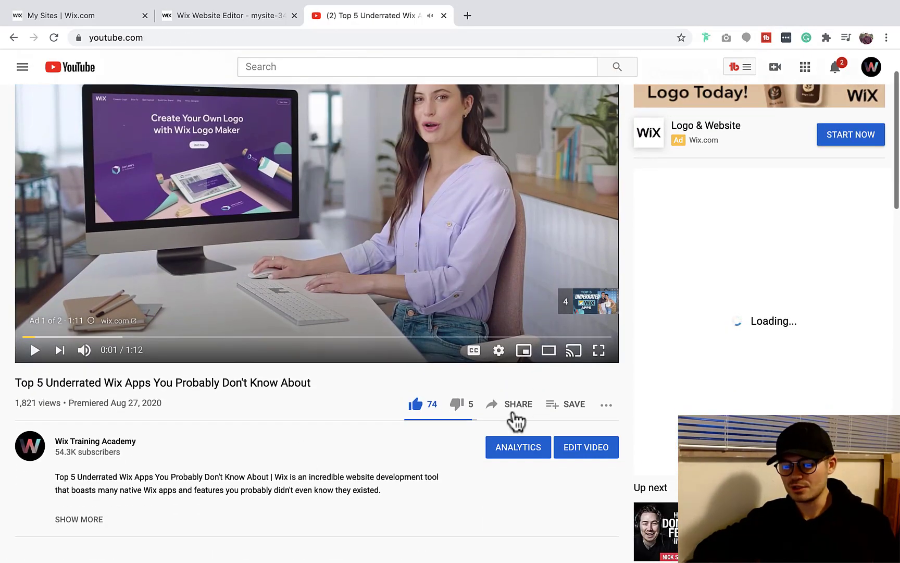
click(510, 412)
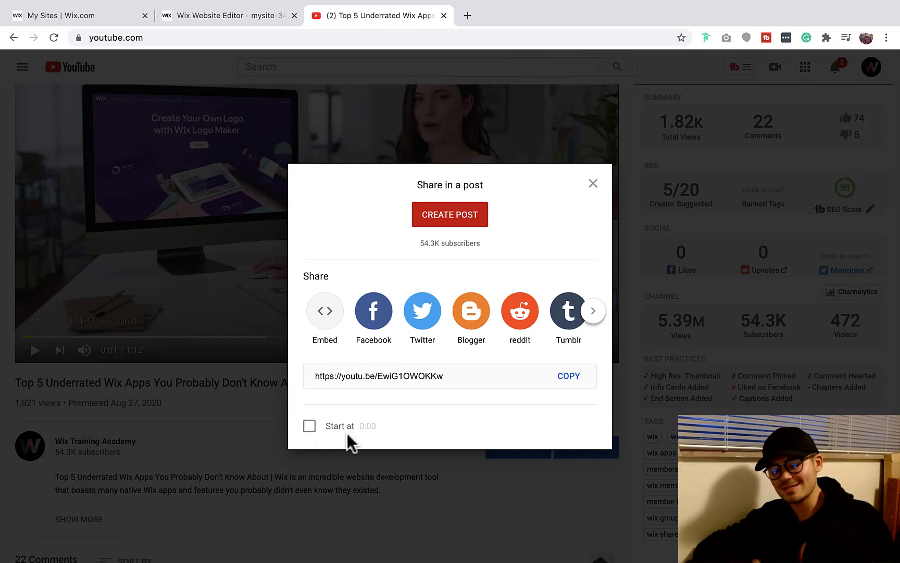
click(569, 379)
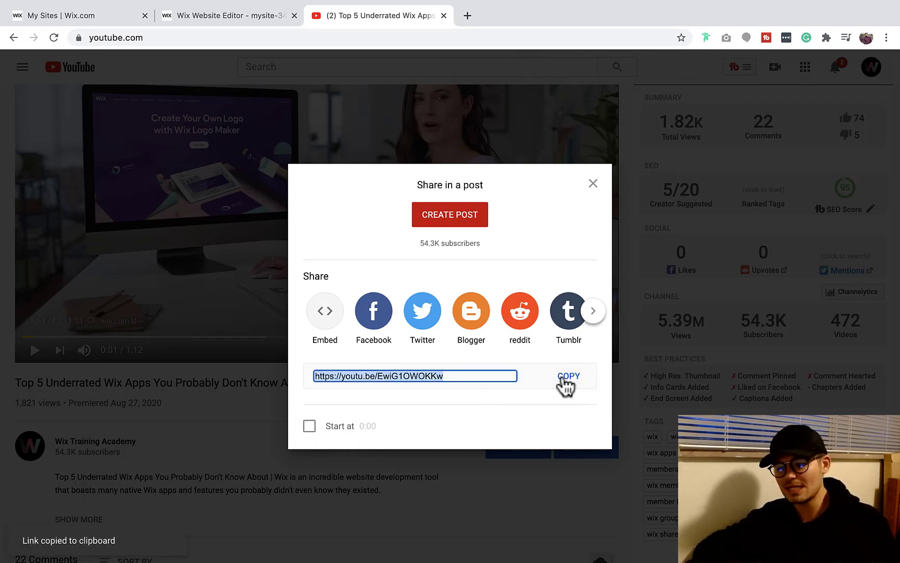
click(213, 16)
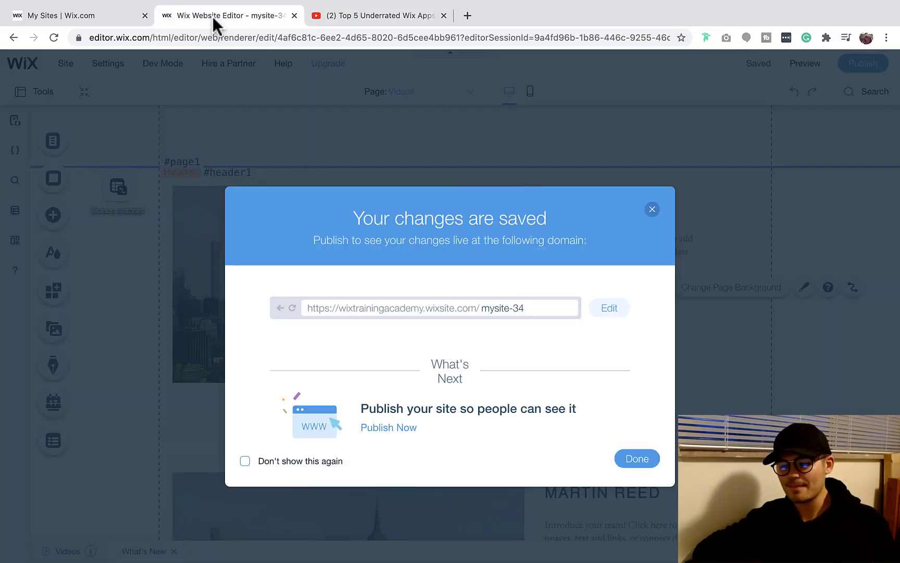
click(635, 461)
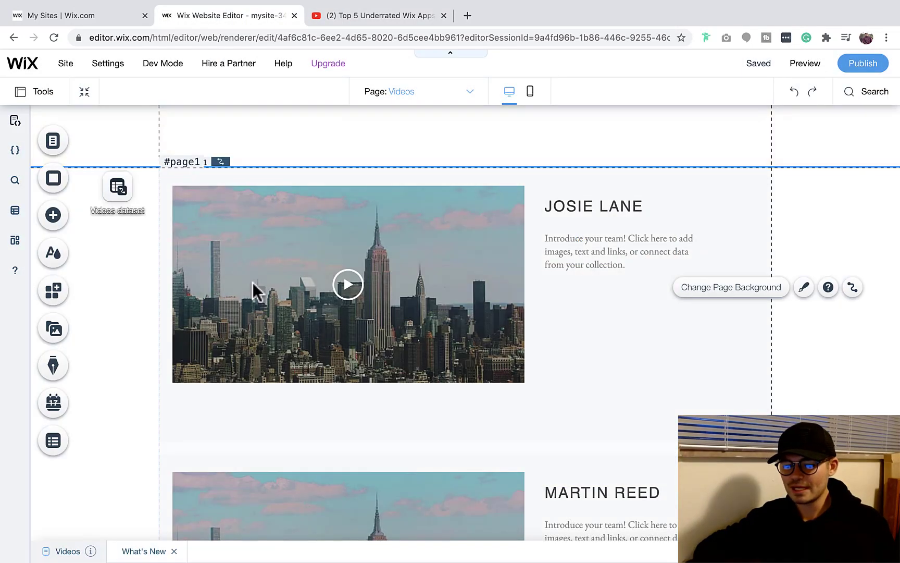
- Open the Videos collection in the Content Manager and set the first item's Video Title to "Top 5 Underrated Wix Apps"
click(55, 442)
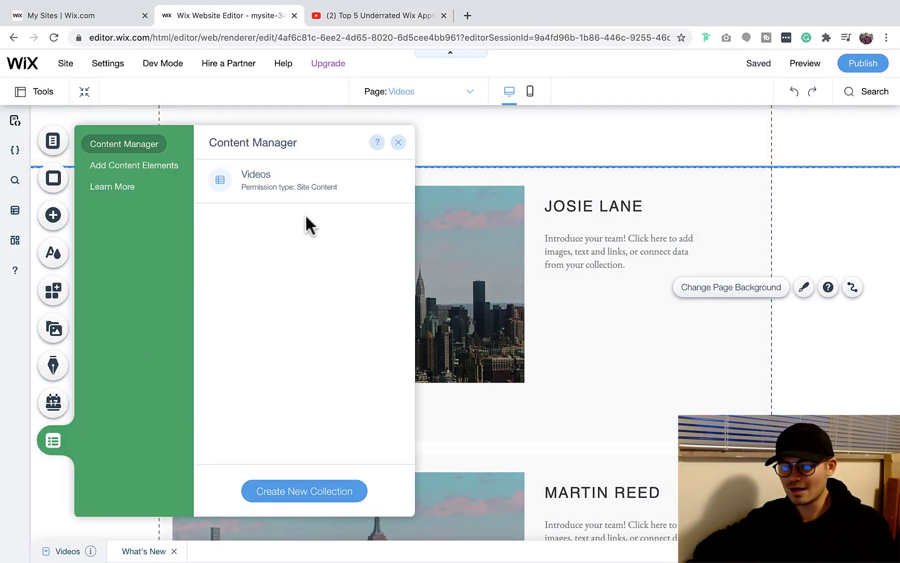
click(288, 194)
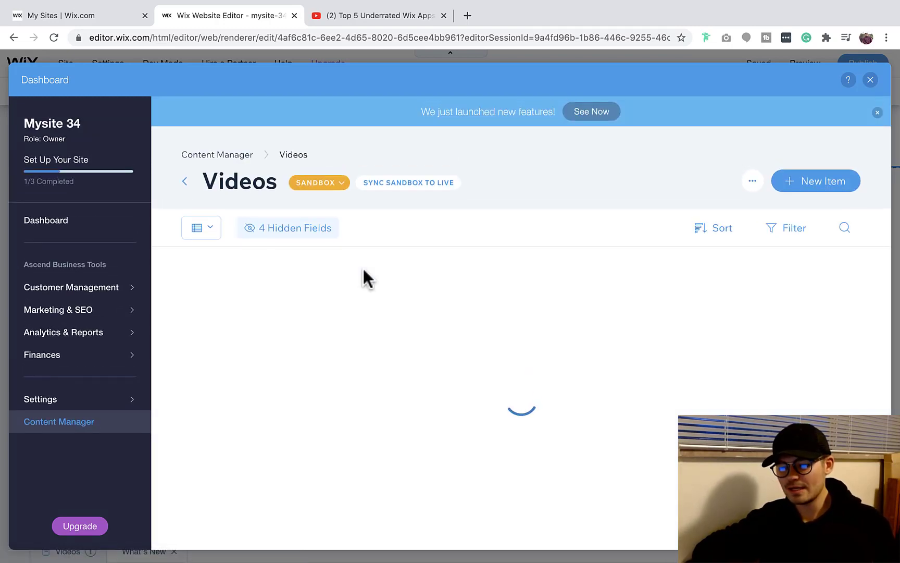
click(411, 282)
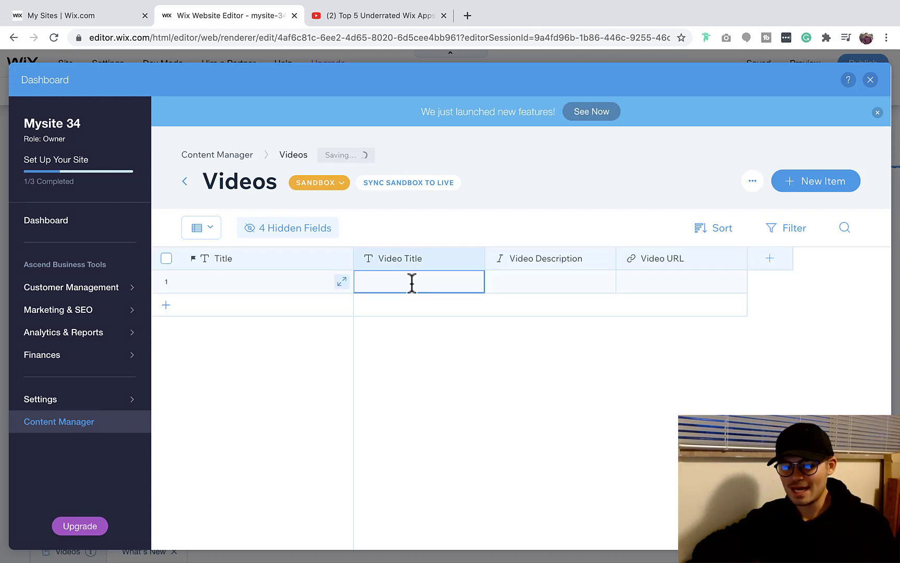
text(To)
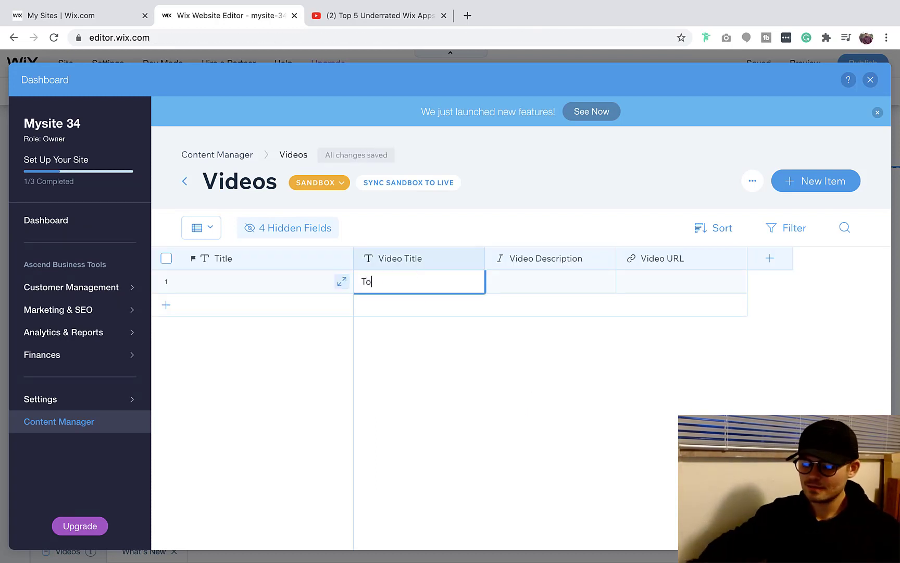
text(p 5 Underr)
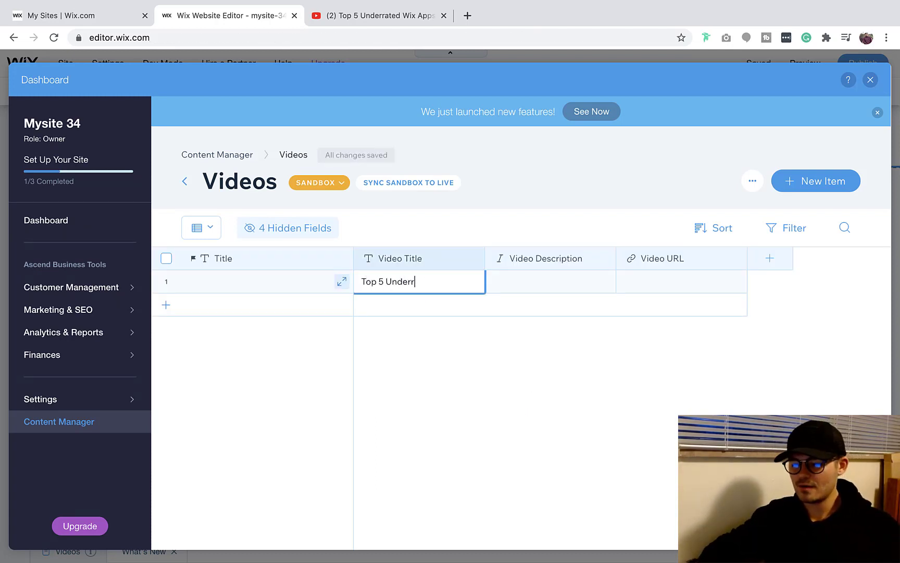
text(ated )
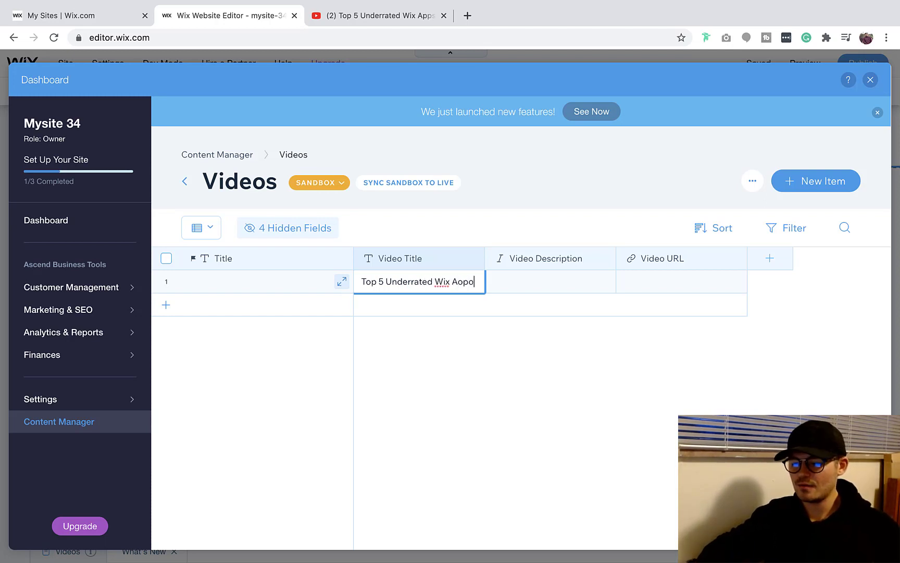
text(Wix Aopo)
key(BackSpace)
key(BackSpace)
text(s)
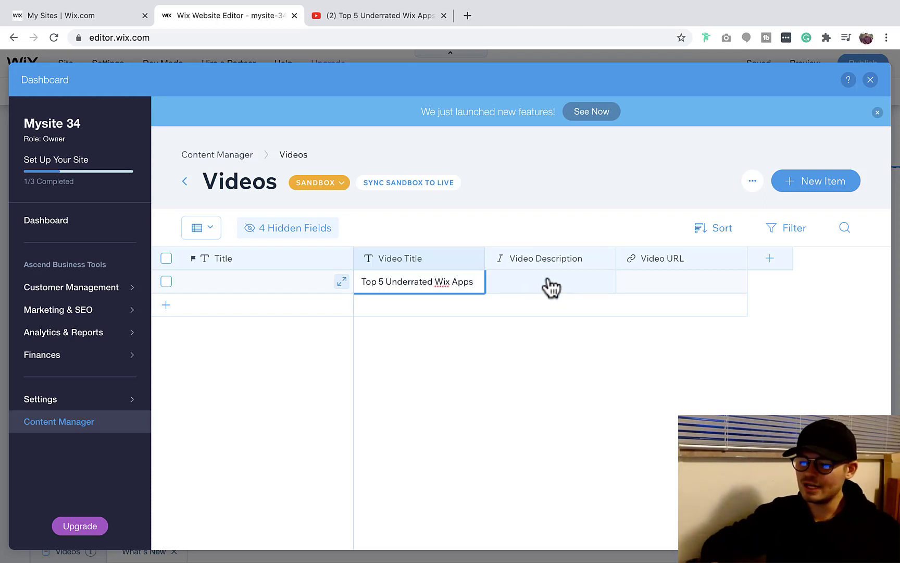
- Start the first item's Video Description with the line "Top 5" and make it bold
click(546, 285)
double_click(527, 277)
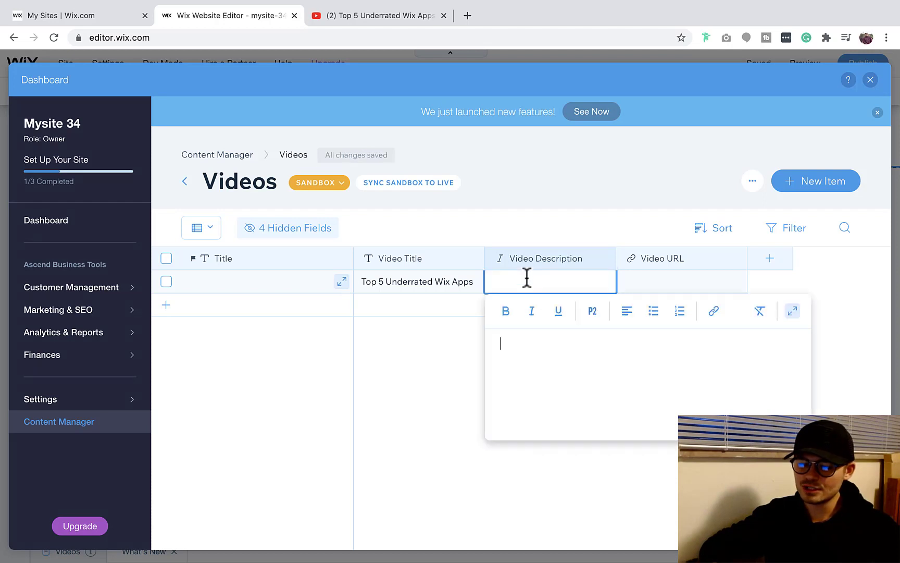
click(526, 279)
double_click(526, 278)
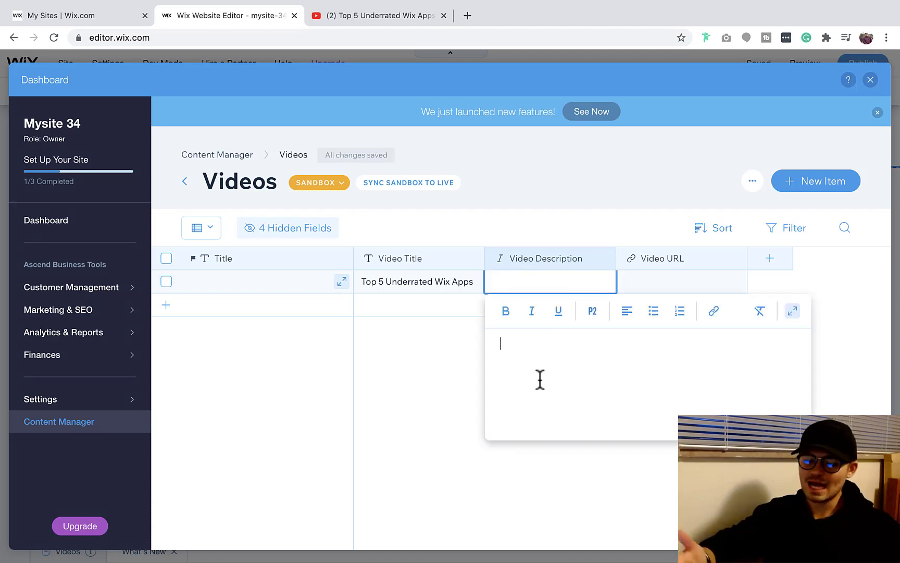
text(Top 5)
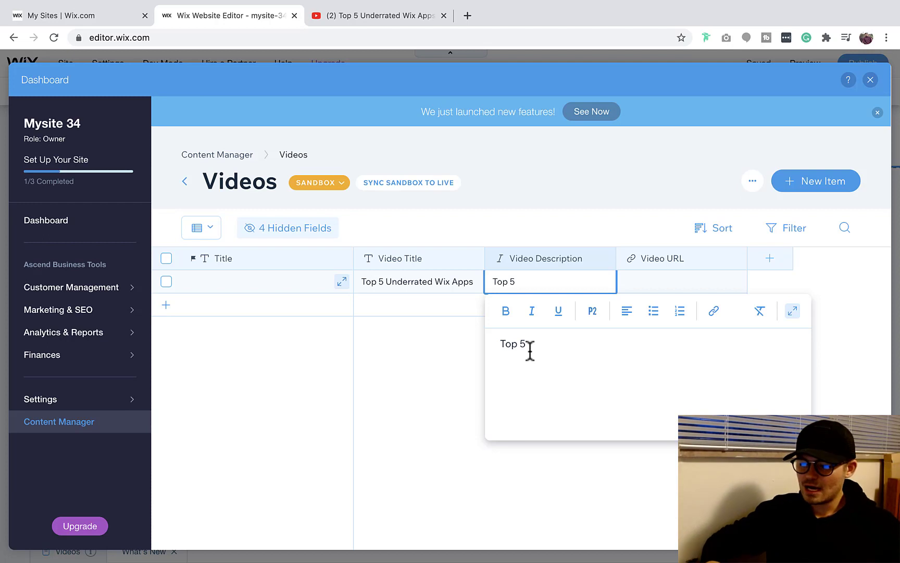
drag(528, 345, 489, 346)
click(505, 311)
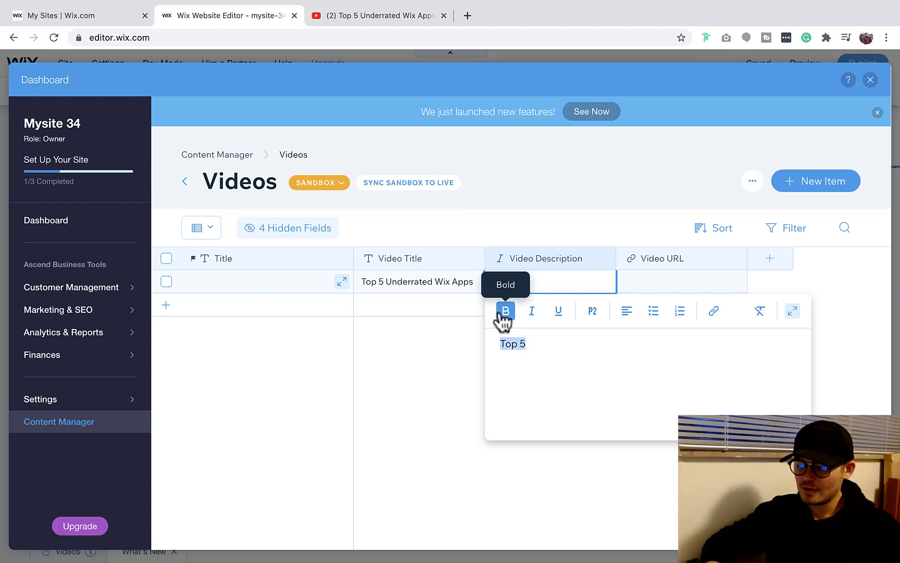
click(536, 347)
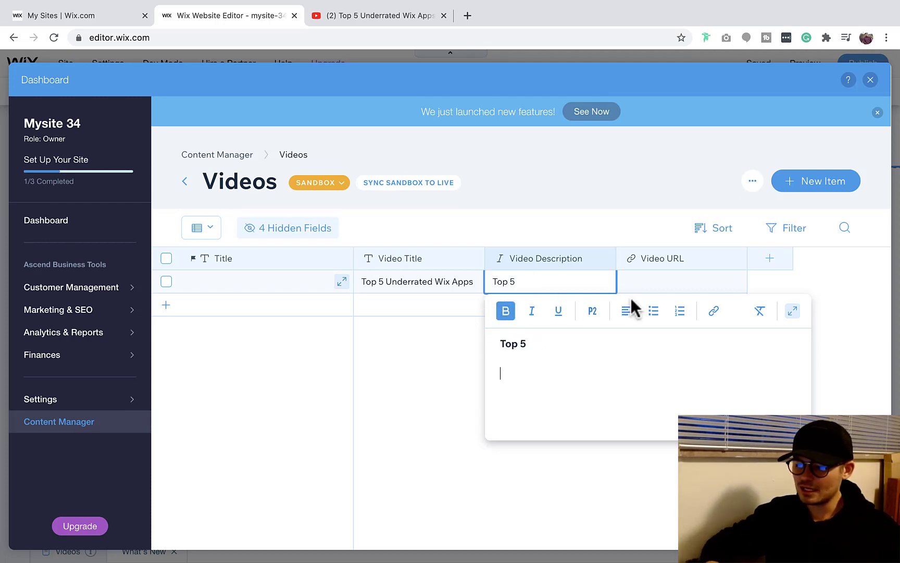
- Add a bulleted list of "Wix", "Wix Galore" and "Wix Video" to the description and close its editor
click(653, 311)
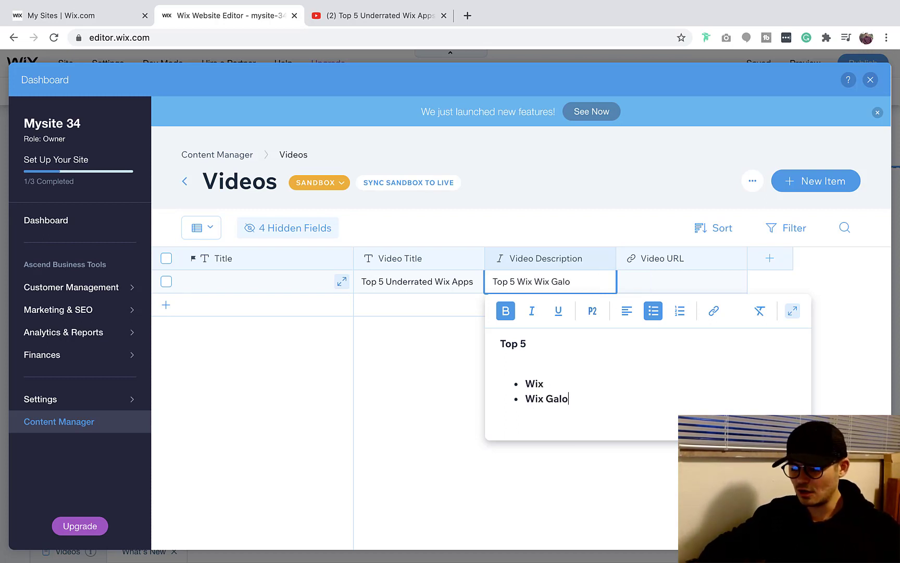
text(re)
key(Return)
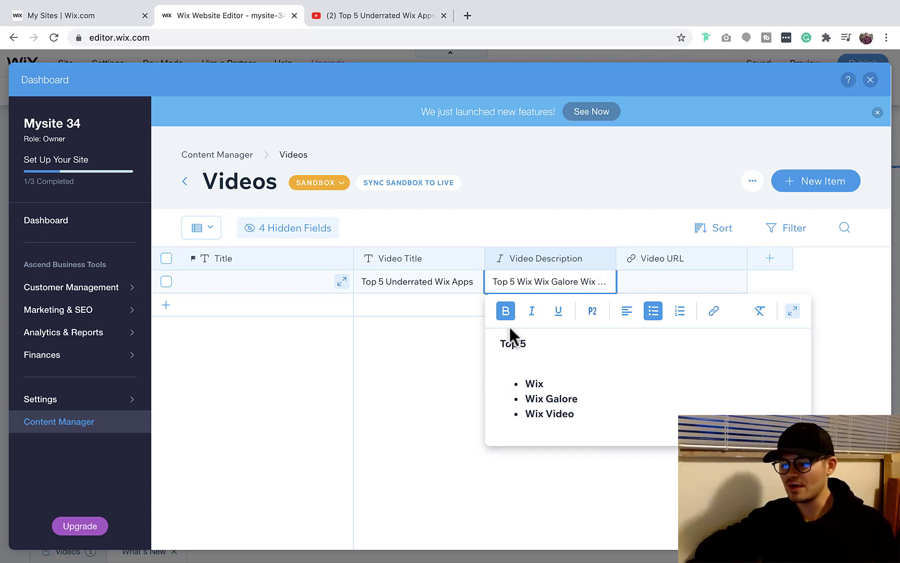
click(505, 311)
click(381, 394)
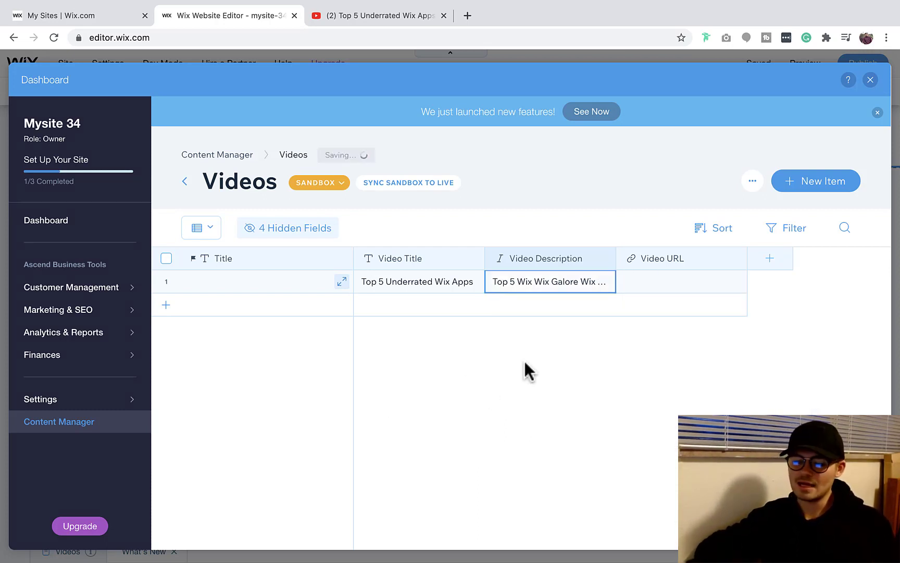
click(646, 282)
click(644, 284)
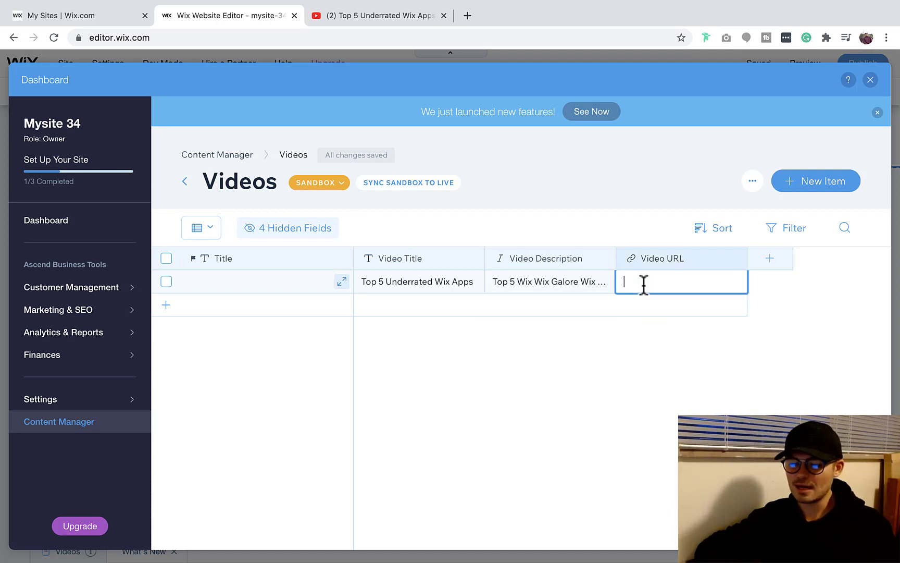
text(https://youtu.be/EwiG1OWOKKw)
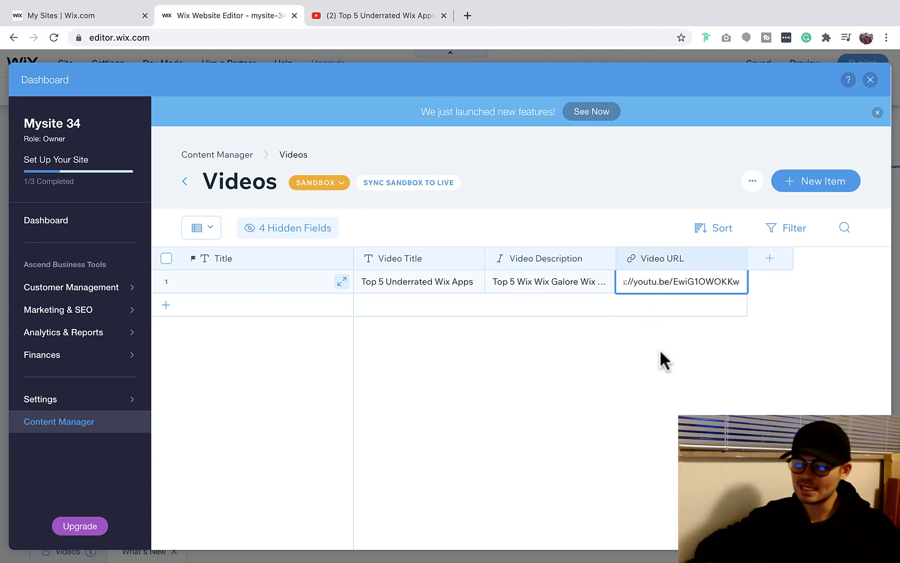
key(Return)
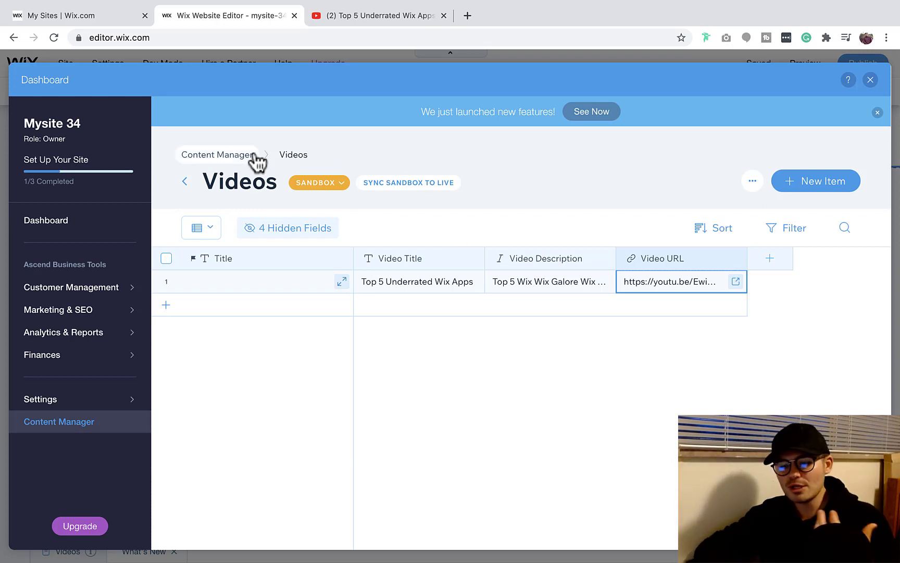
- View the live version of the Videos collection, then reopen its sandbox version through the Content Manager
click(316, 185)
click(333, 228)
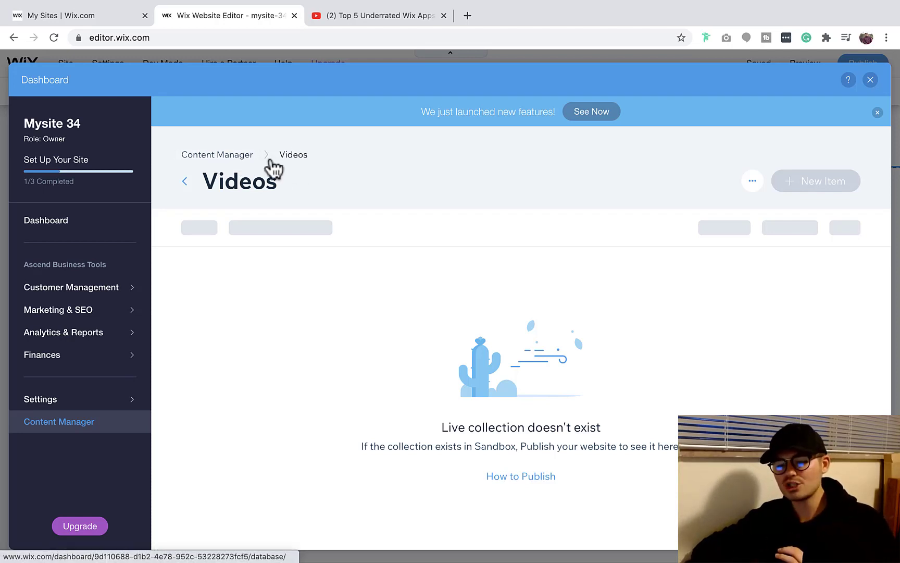
click(239, 156)
click(239, 298)
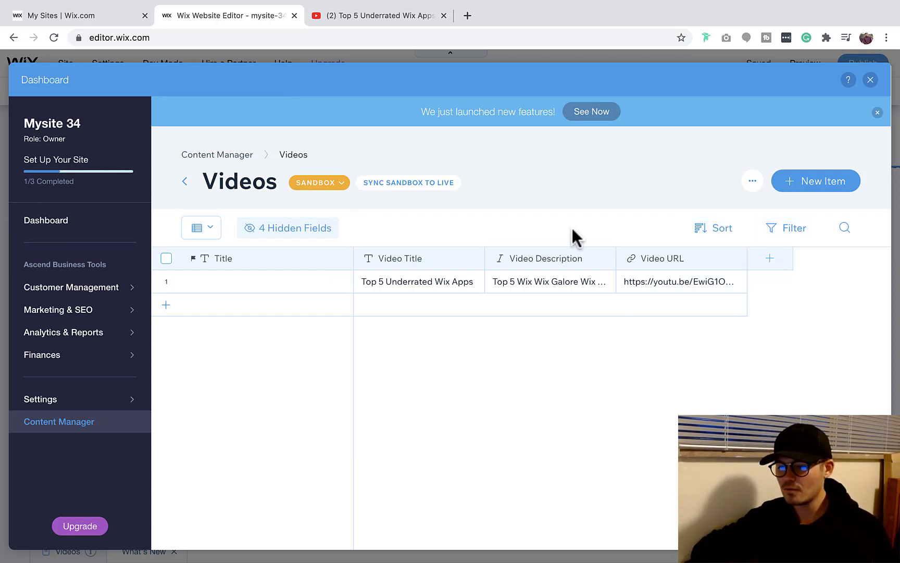
- Close the collection and the Content Manager, then preview the Videos page
click(870, 81)
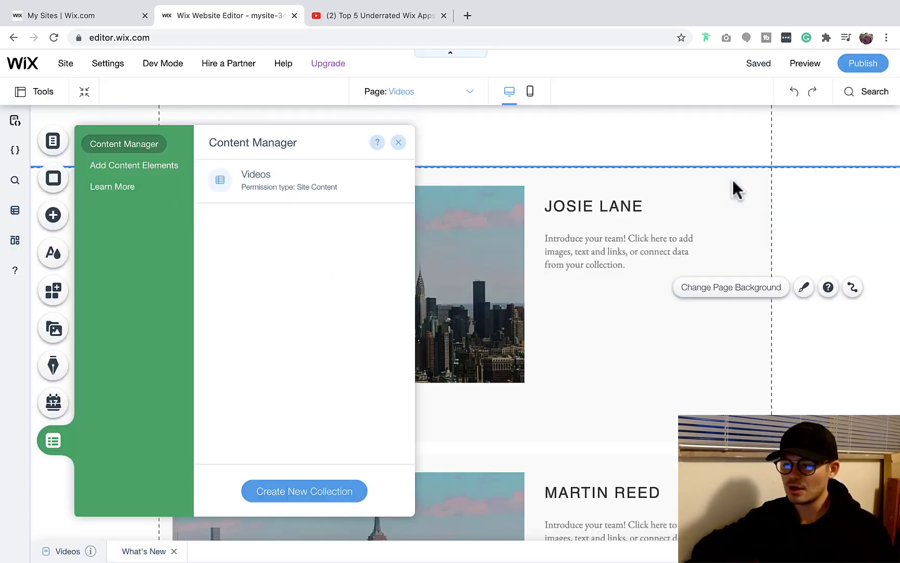
click(398, 143)
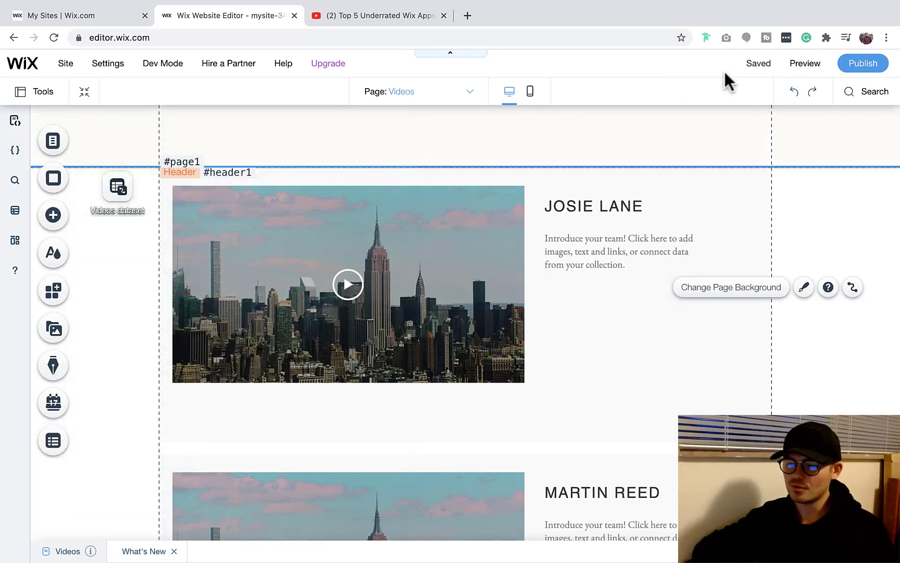
click(804, 65)
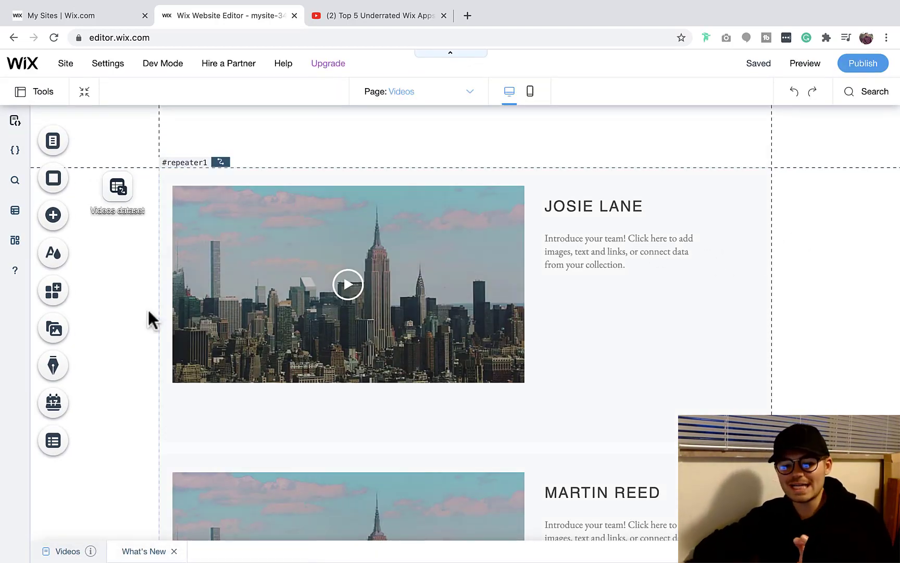
- Search the Wix App Market for "video", open the Wix Video app and add it to the site
click(55, 298)
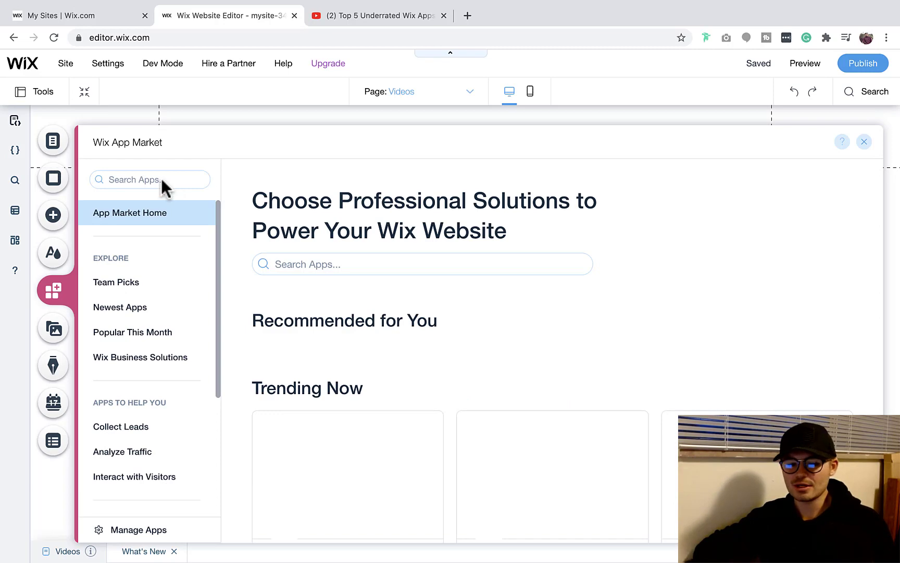
click(161, 180)
text(video)
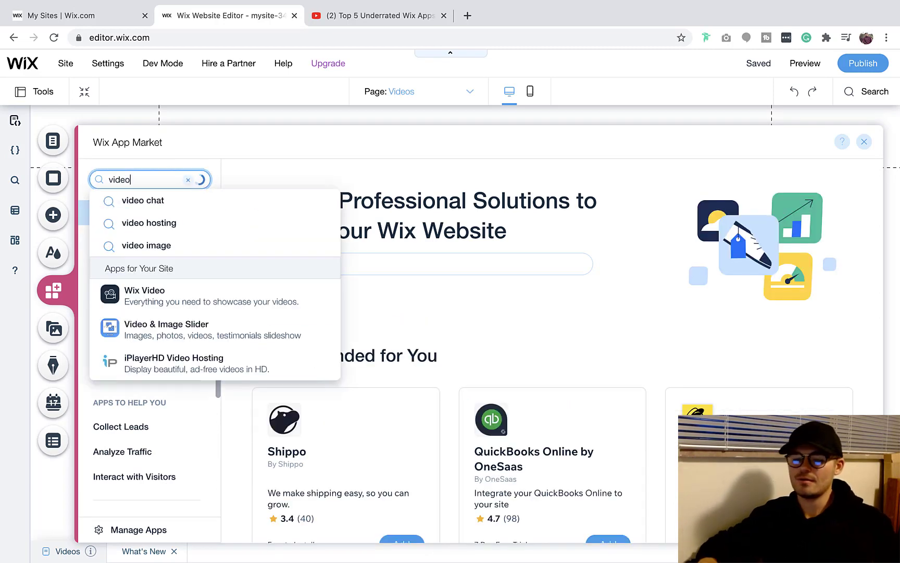
click(170, 305)
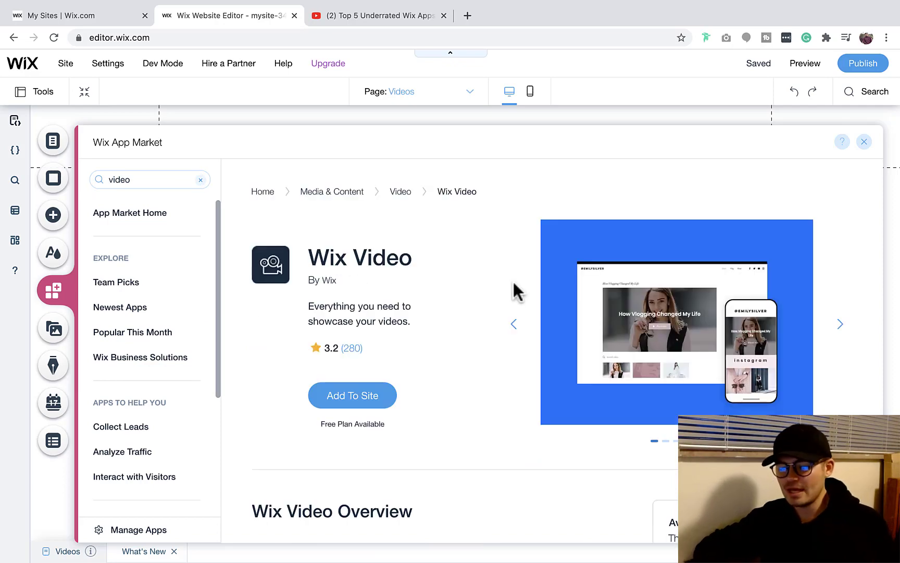
click(365, 399)
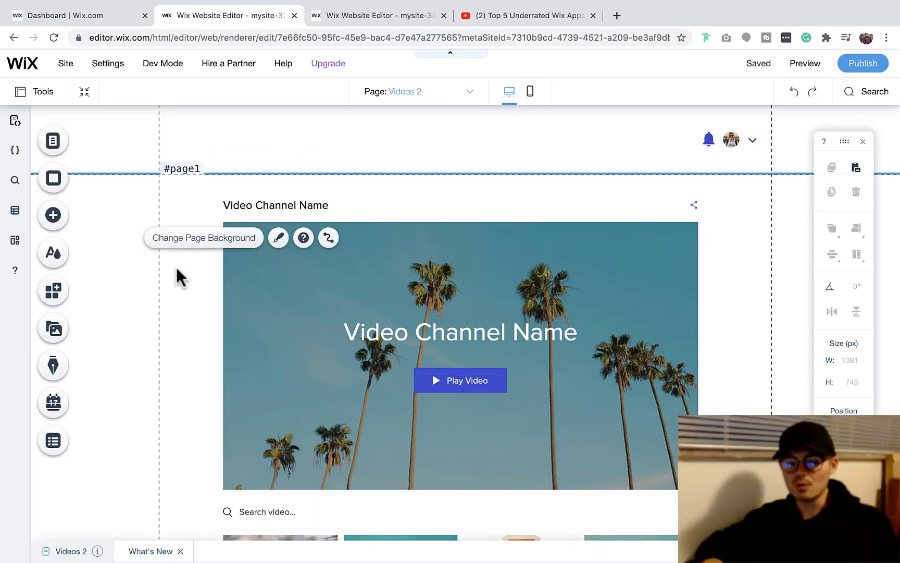
- Select the Wix Video player on the Videos 2 page, view its settings and close them
scroll(226, 294, down, 2)
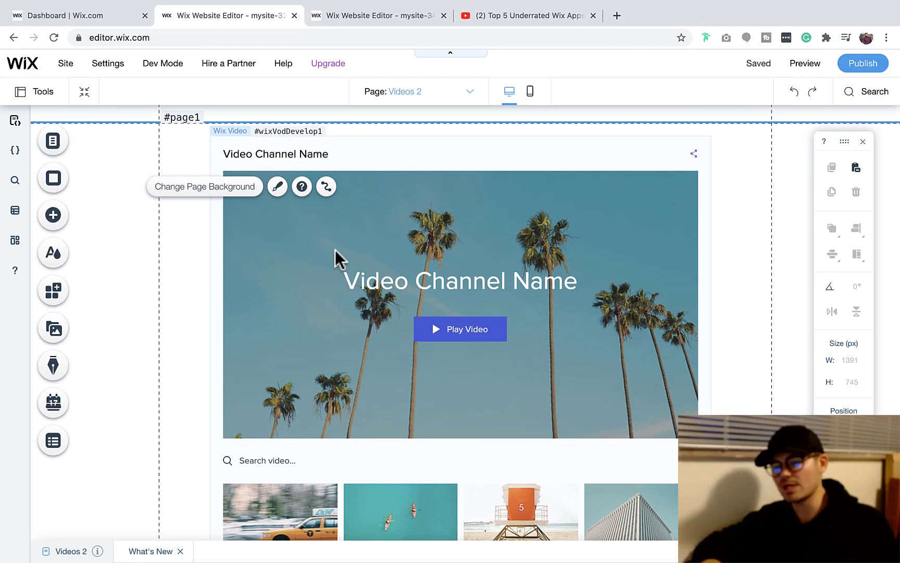
click(327, 276)
click(398, 250)
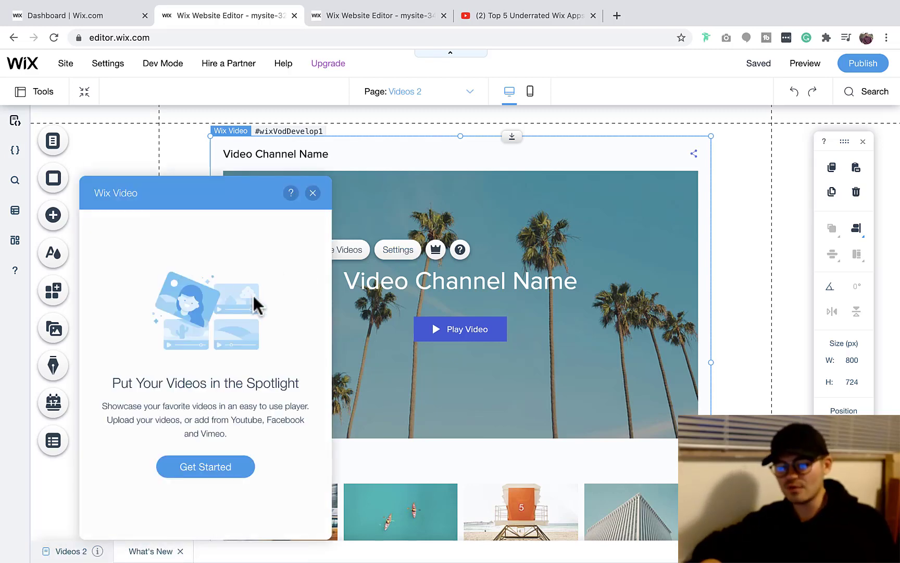
click(313, 193)
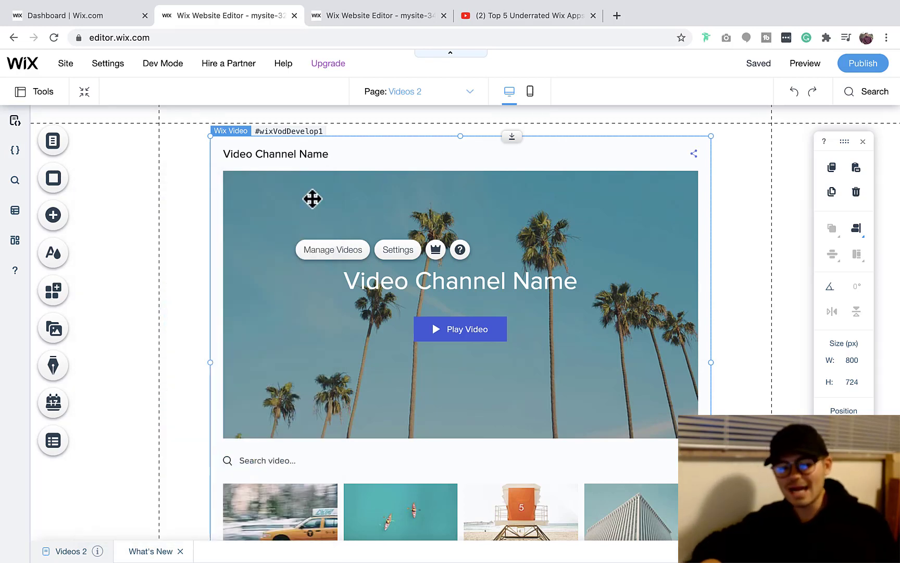
- Examine the Wix Video library's video upload and embed options, Live Stream and Channels sections, then close the dashboard
click(327, 251)
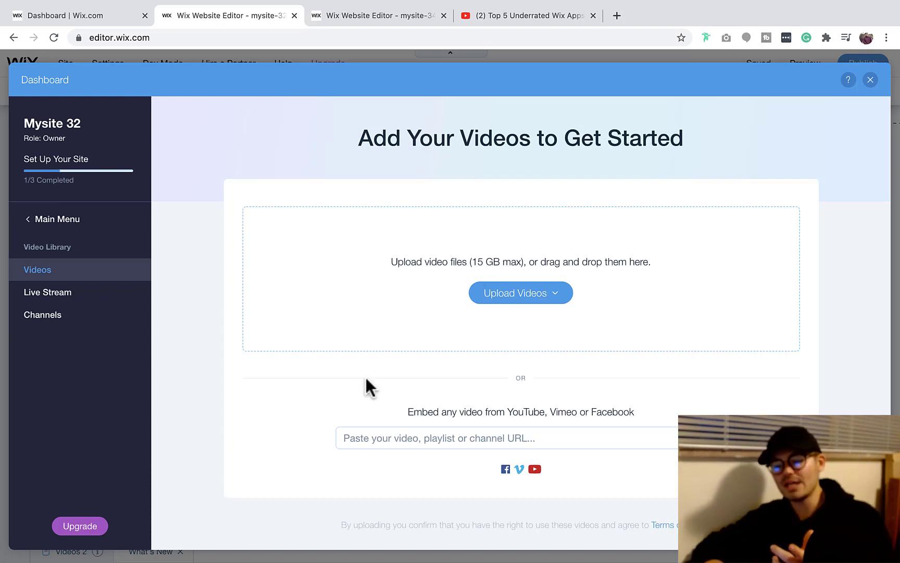
click(375, 445)
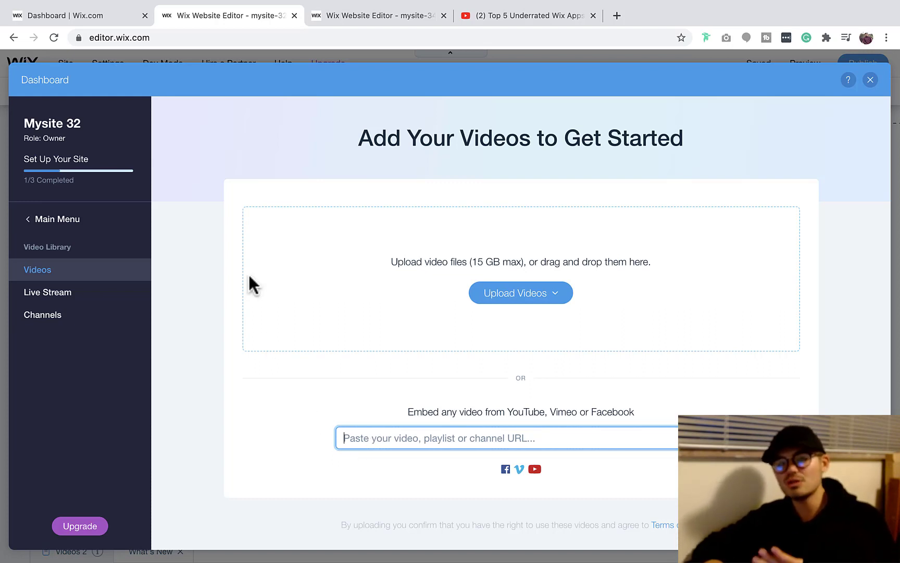
click(60, 300)
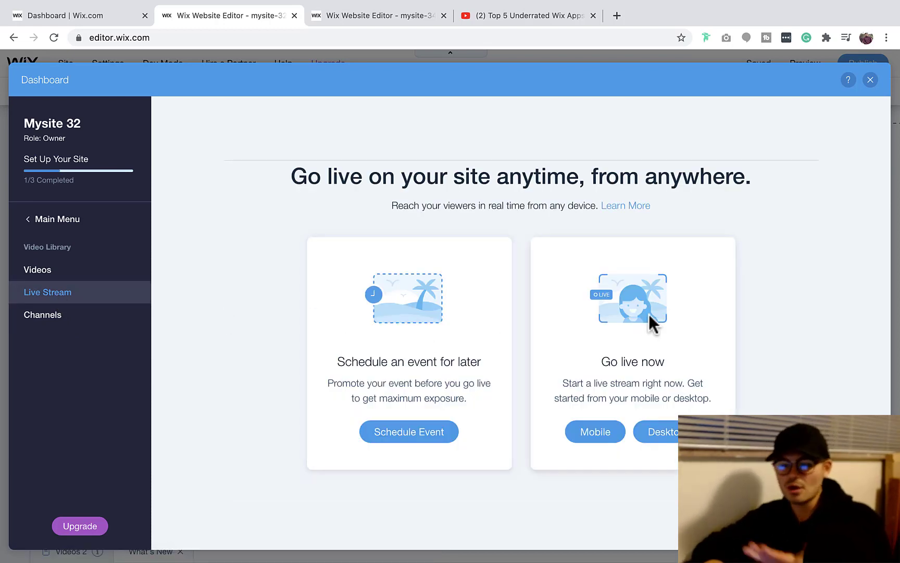
click(37, 319)
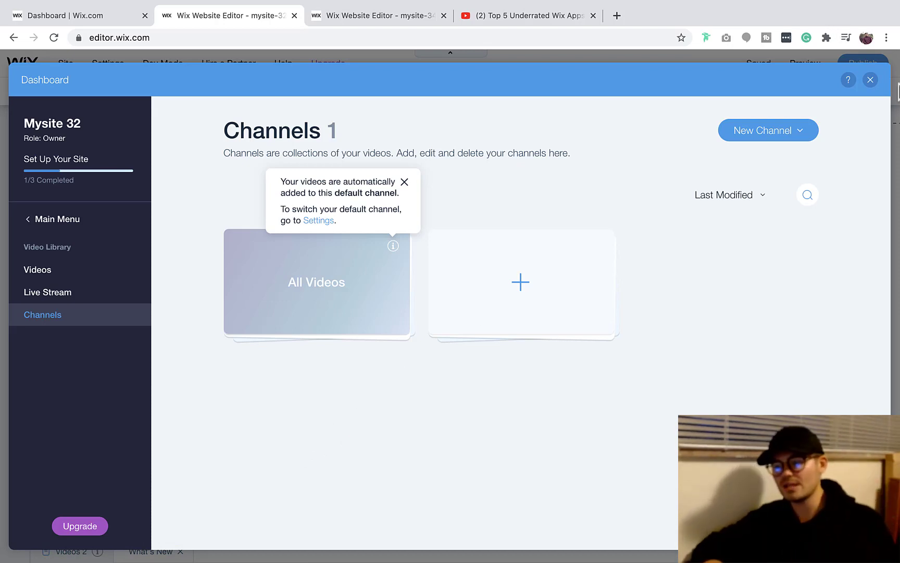
click(871, 79)
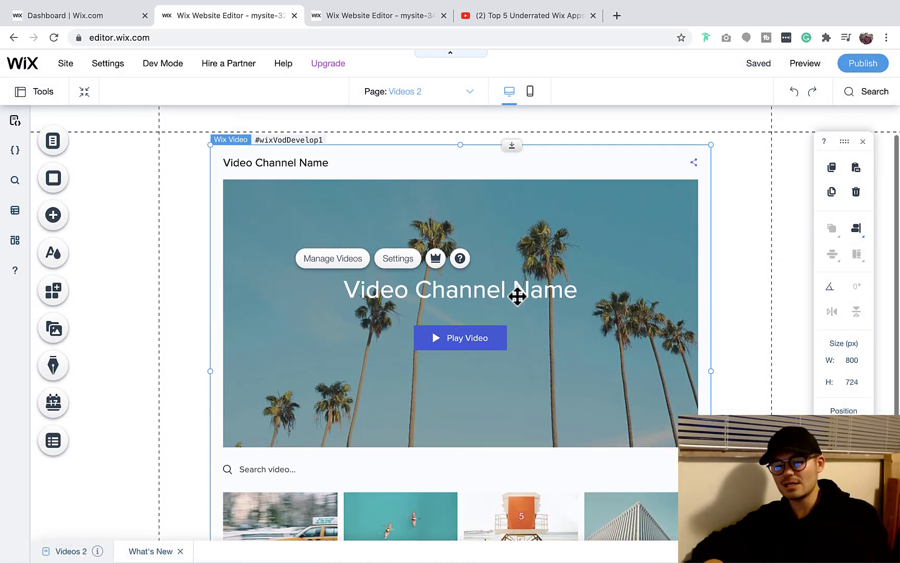
- Look over the Wix Video player on the Videos 2 page, then close that site's editor
scroll(518, 296, down, 2)
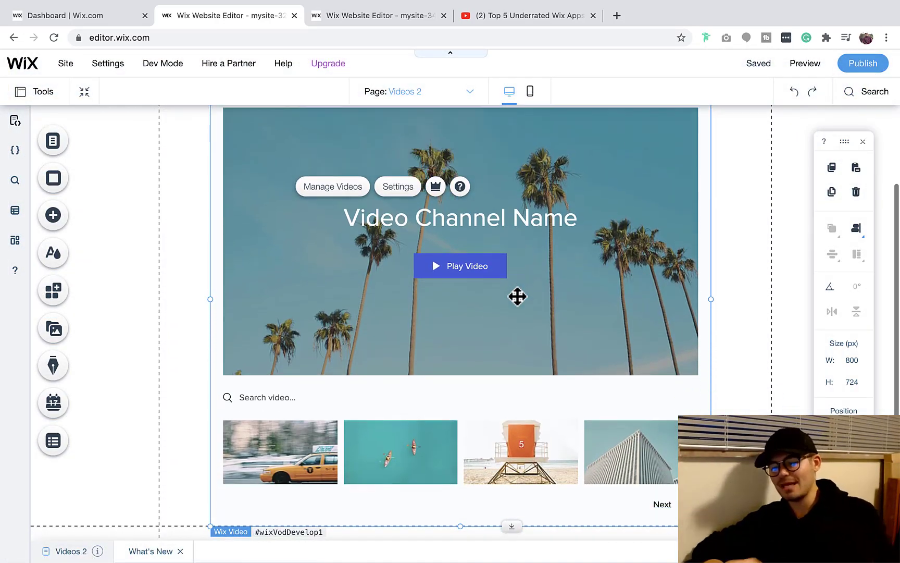
scroll(517, 296, up, 3)
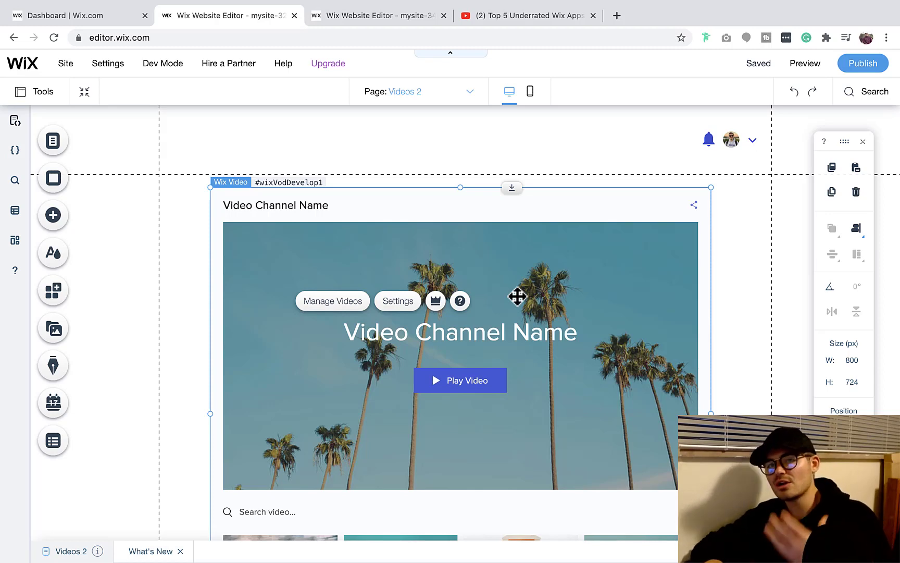
click(294, 15)
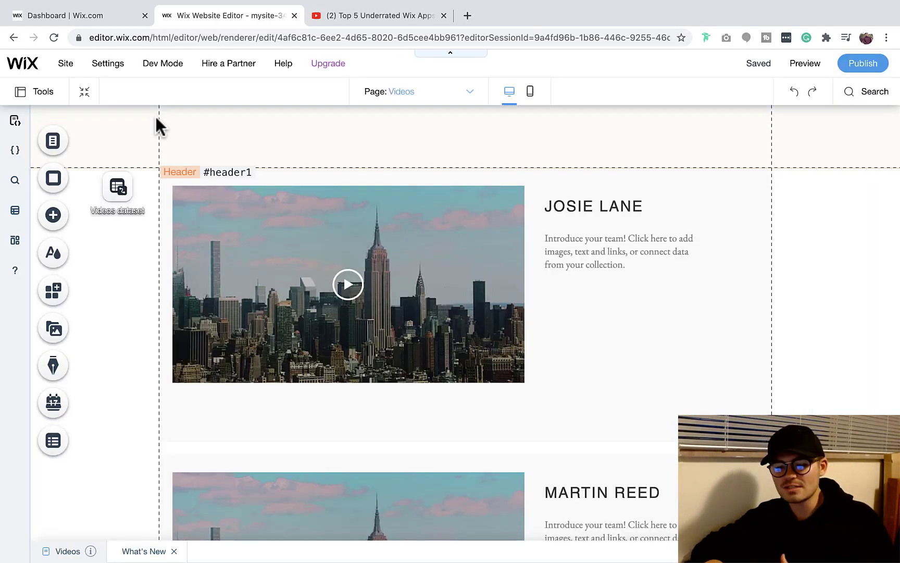
- Publish the site containing the Videos repeater page and dismiss the publishing confirmation
click(116, 278)
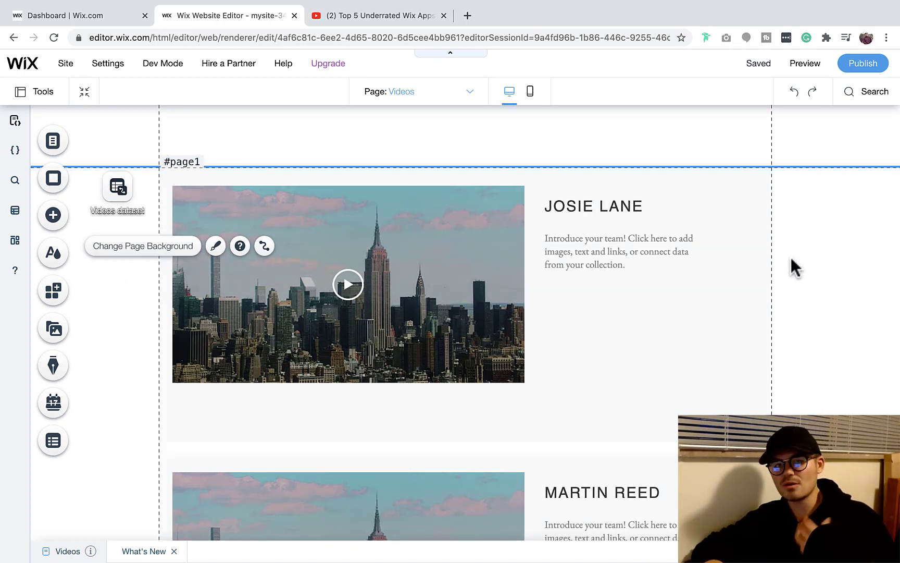
click(864, 63)
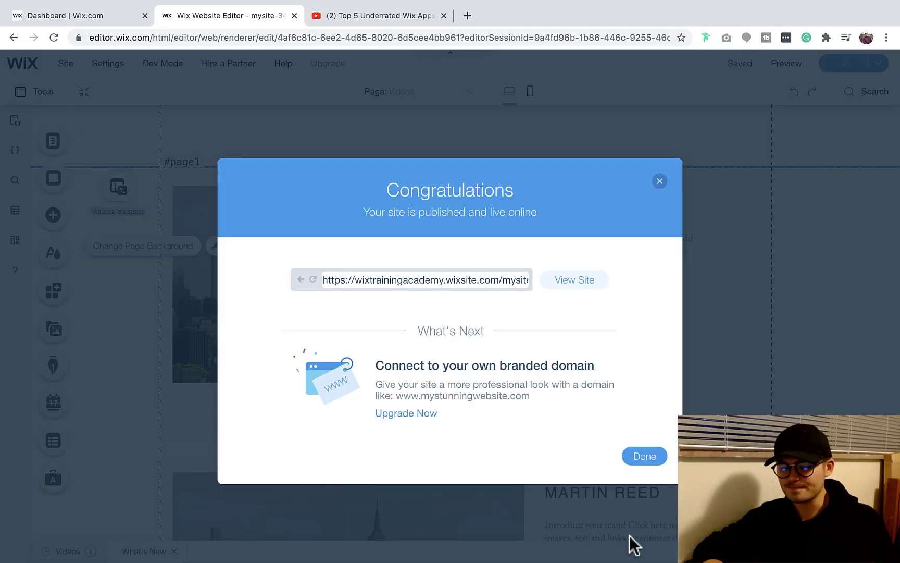
click(645, 457)
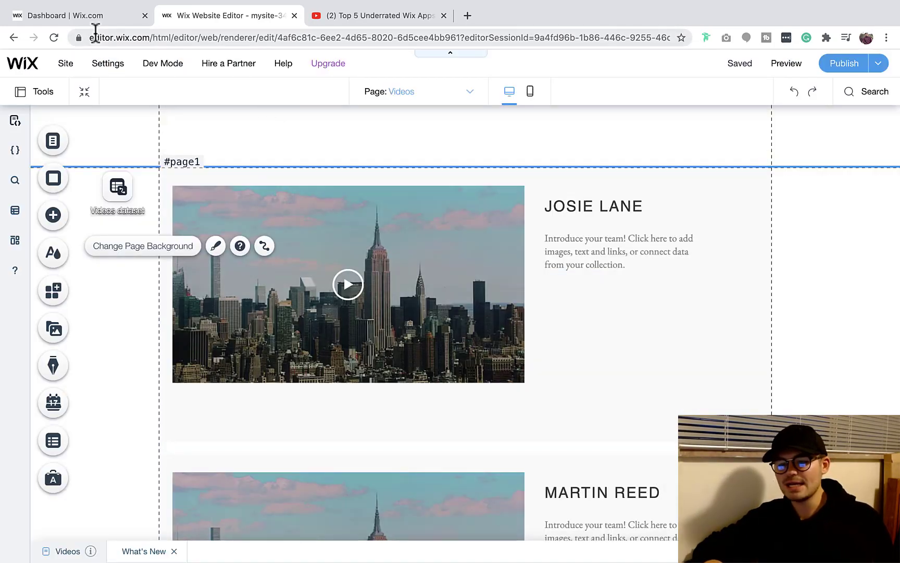
- Open the Videos collection in the Content Manager of Mysite 34's dashboard and view its Live and Sandbox options
click(82, 16)
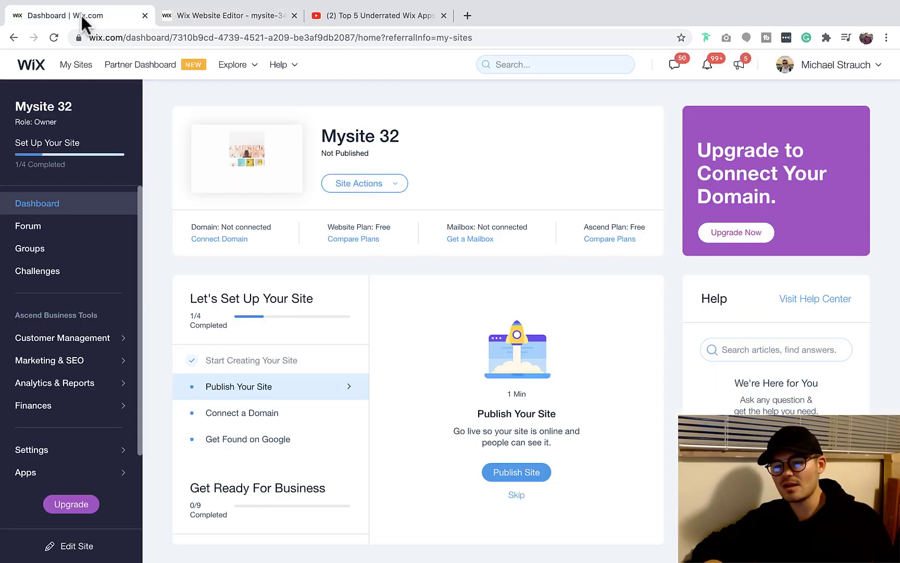
click(81, 72)
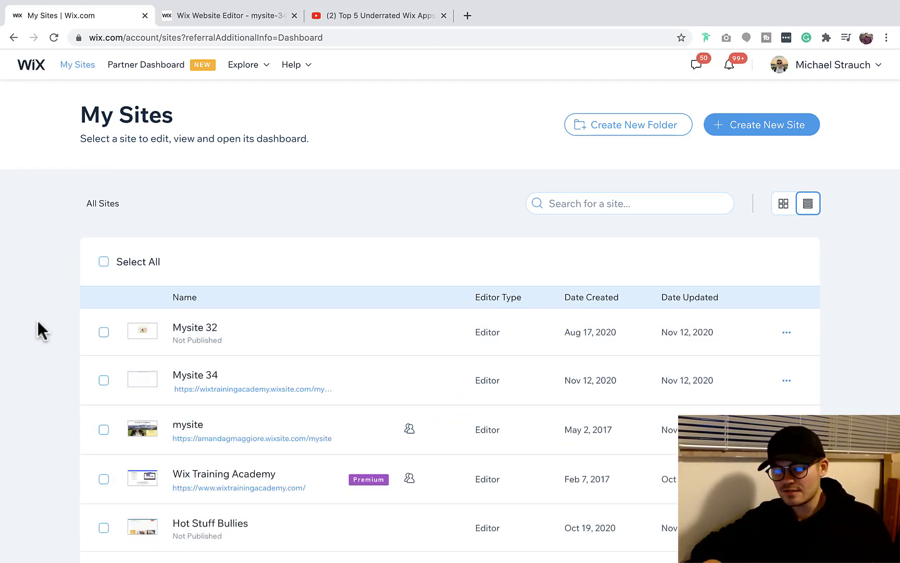
click(201, 384)
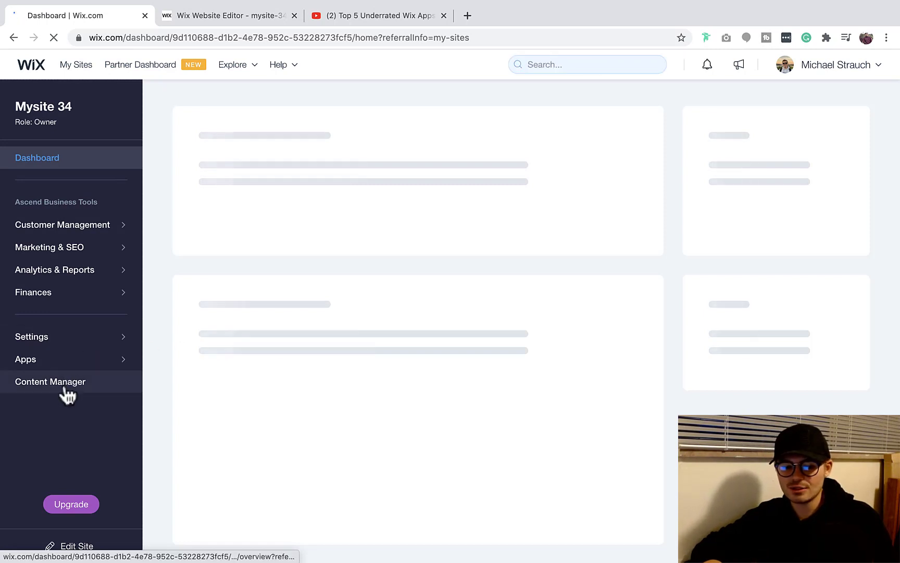
click(66, 389)
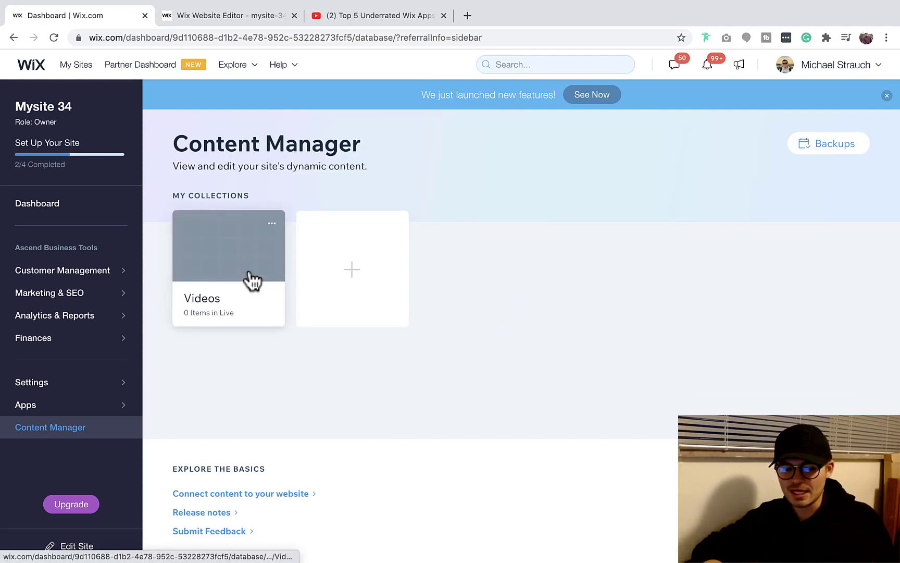
click(253, 280)
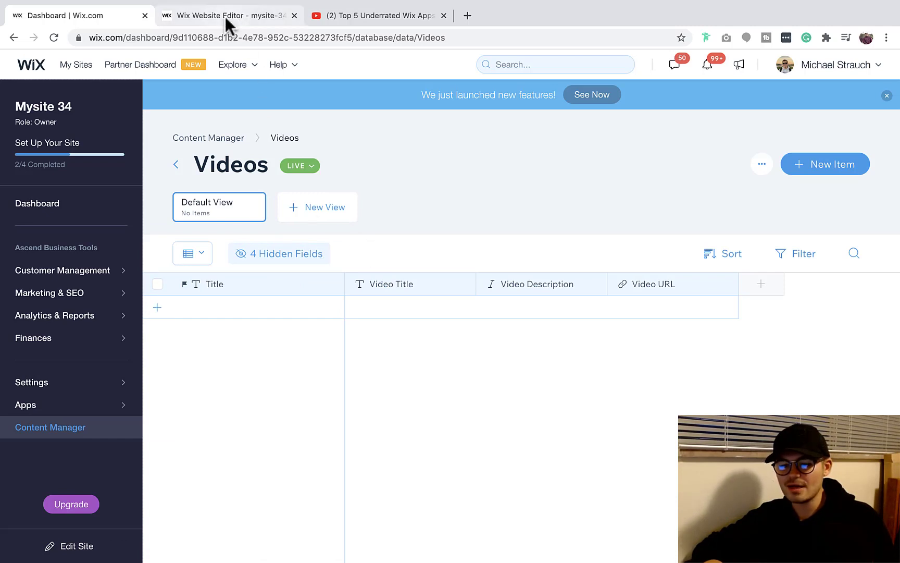
click(300, 174)
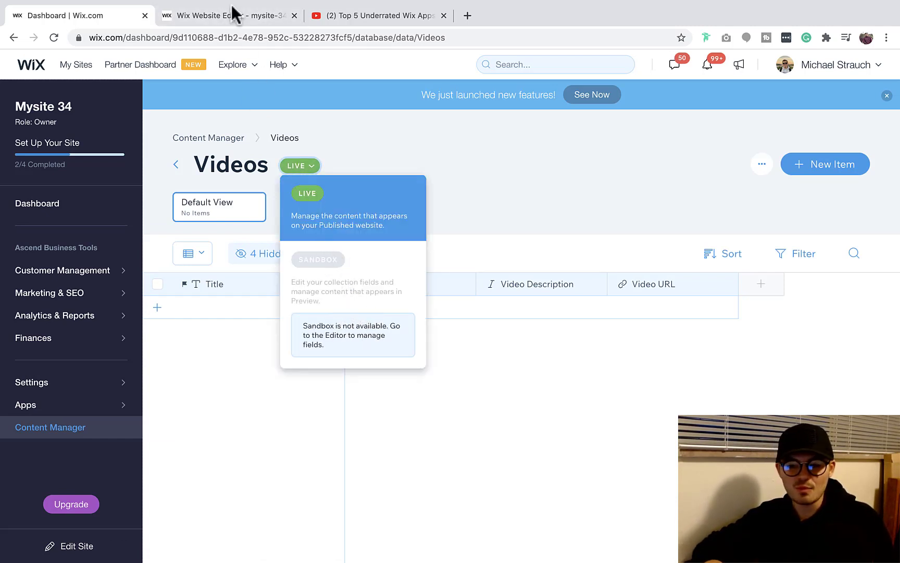
- Open the Videos collection from the site editor and compare its sandbox content with the dashboard's live collection
click(219, 20)
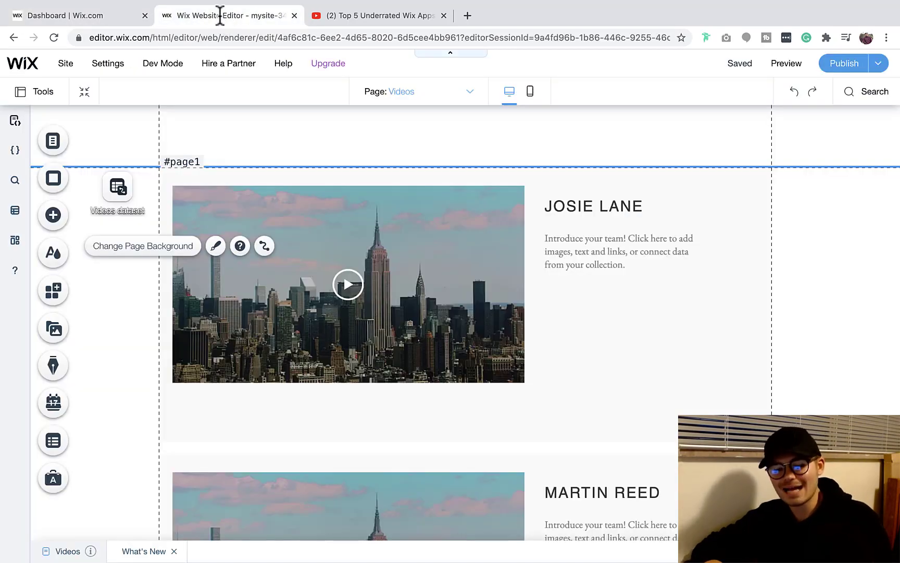
click(53, 440)
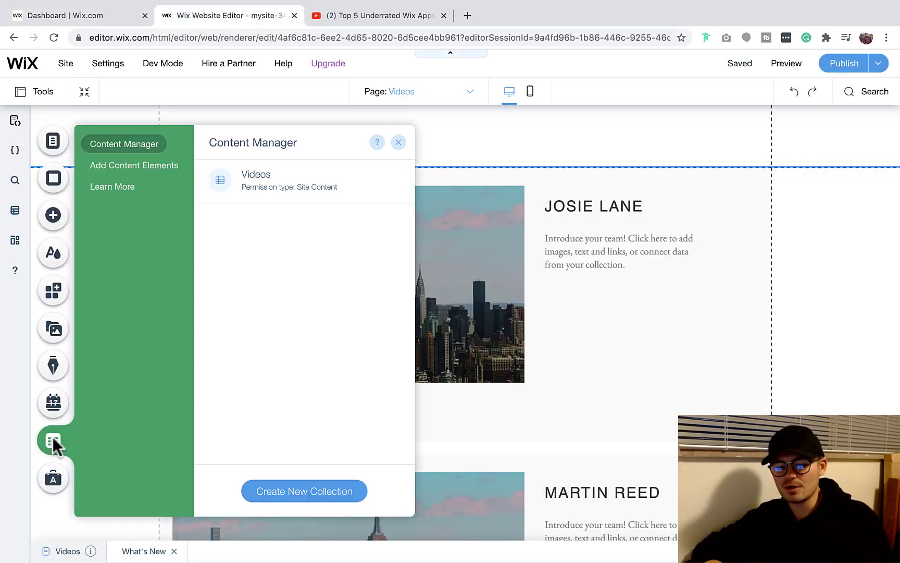
click(294, 182)
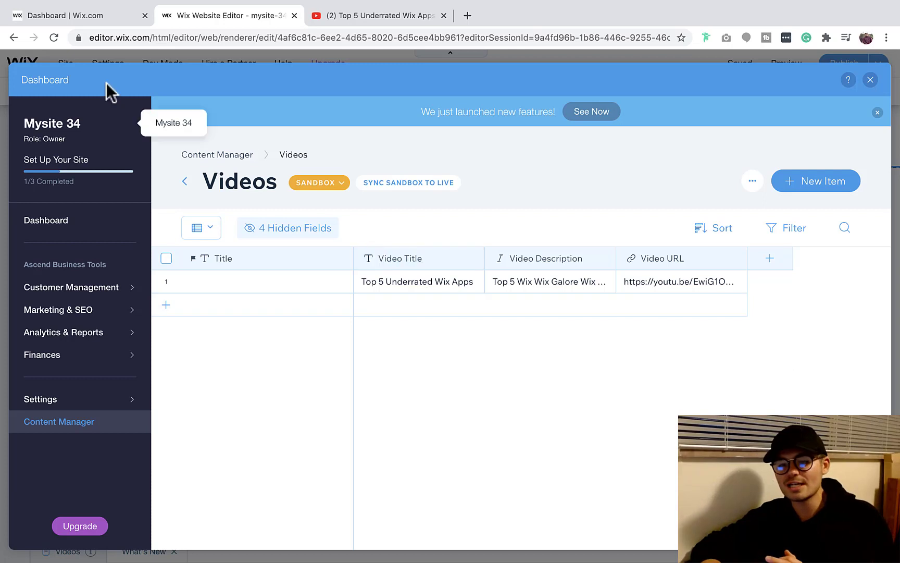
click(73, 15)
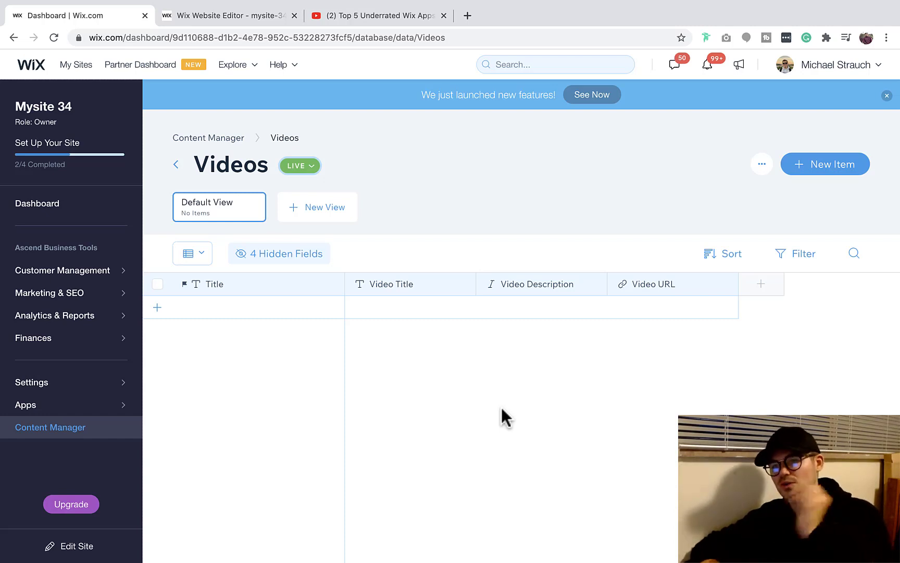
- Return to the editor's Videos collection and sync its 1 sandbox item to Live, agreeing to overwrite existing items
click(230, 30)
click(229, 20)
click(403, 185)
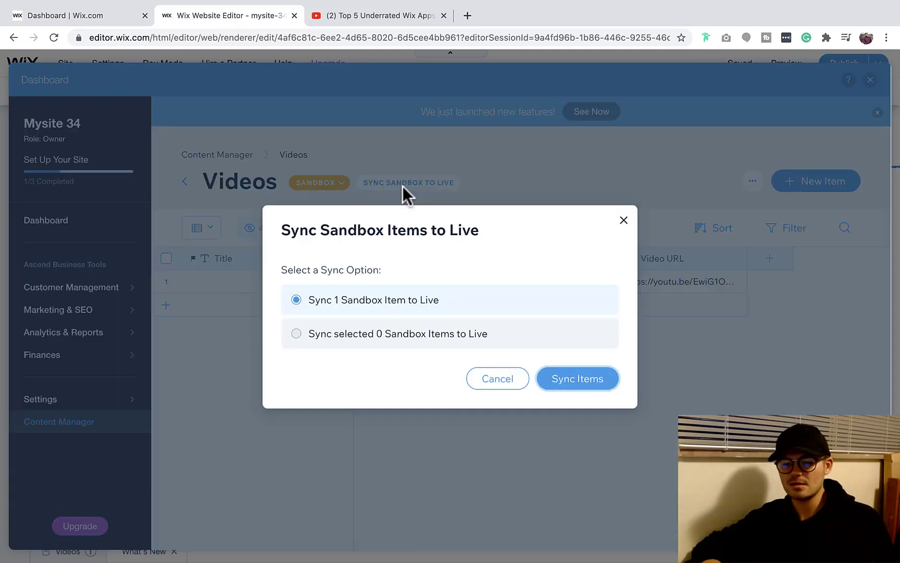
click(576, 379)
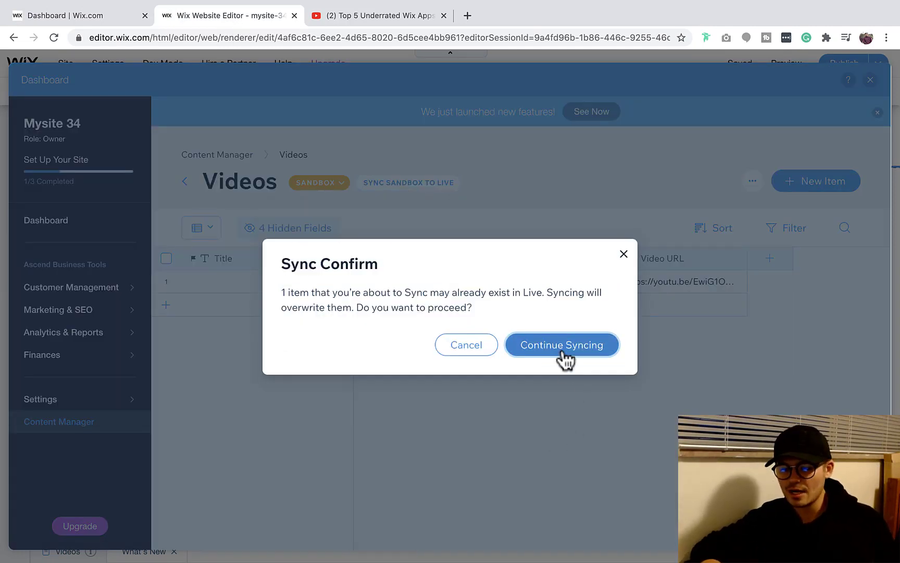
click(562, 351)
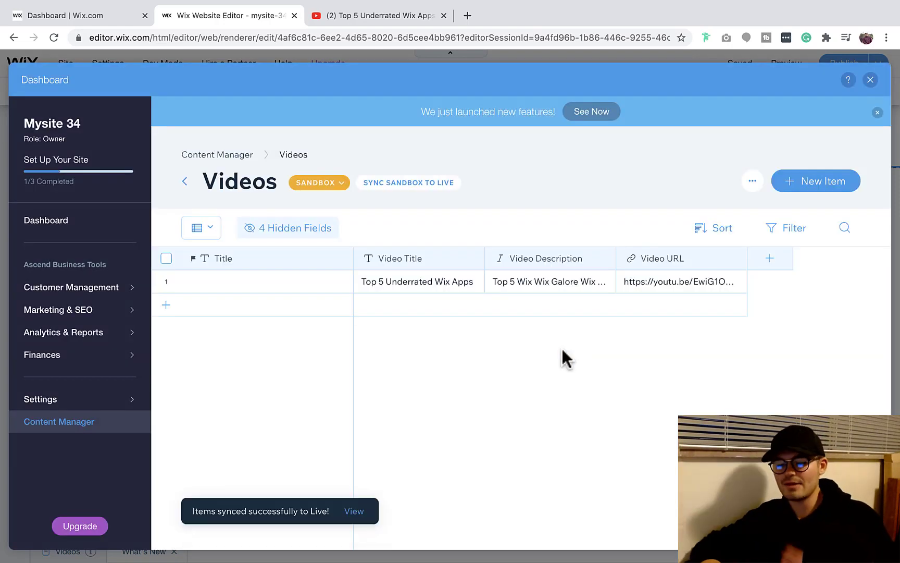
- Switch the editor's Videos collection to Live, then reload the dashboard's copy to check the synced item
click(340, 182)
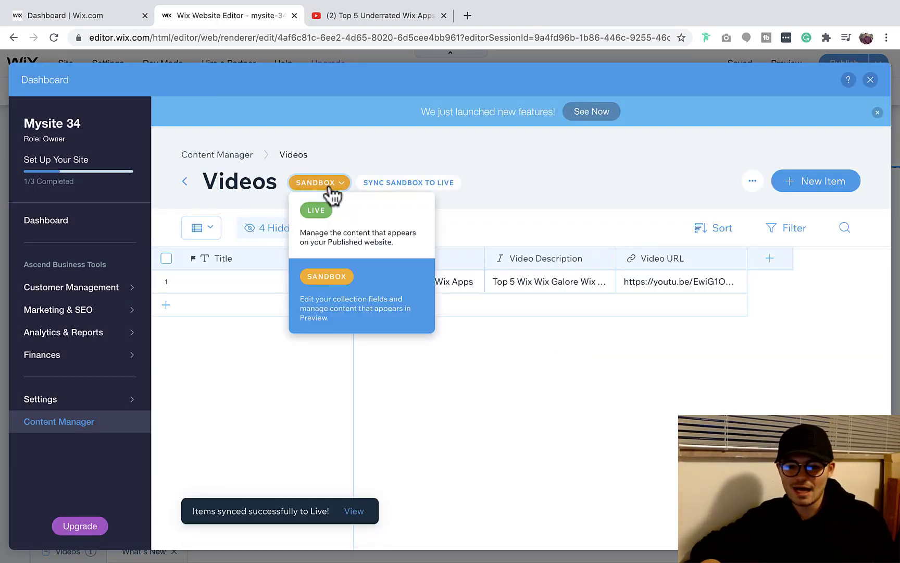
click(333, 229)
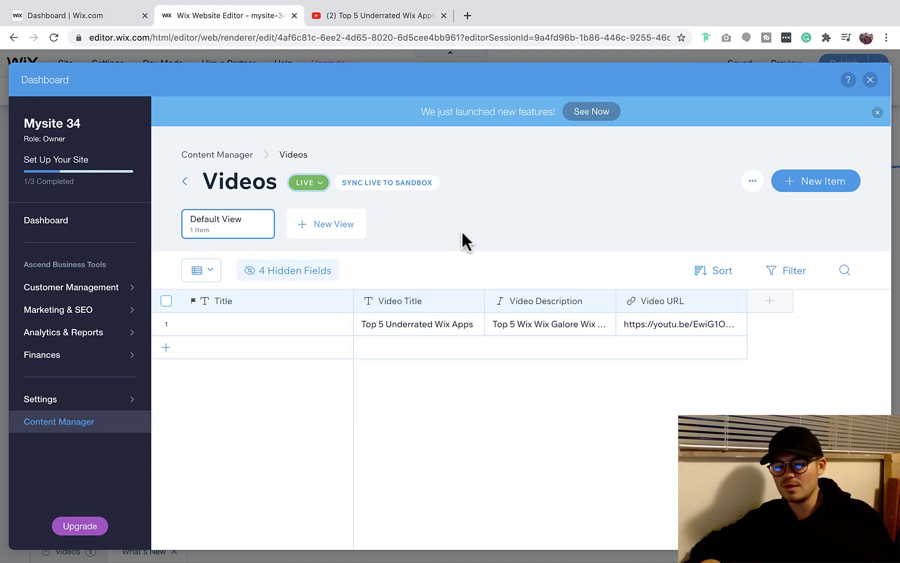
click(67, 17)
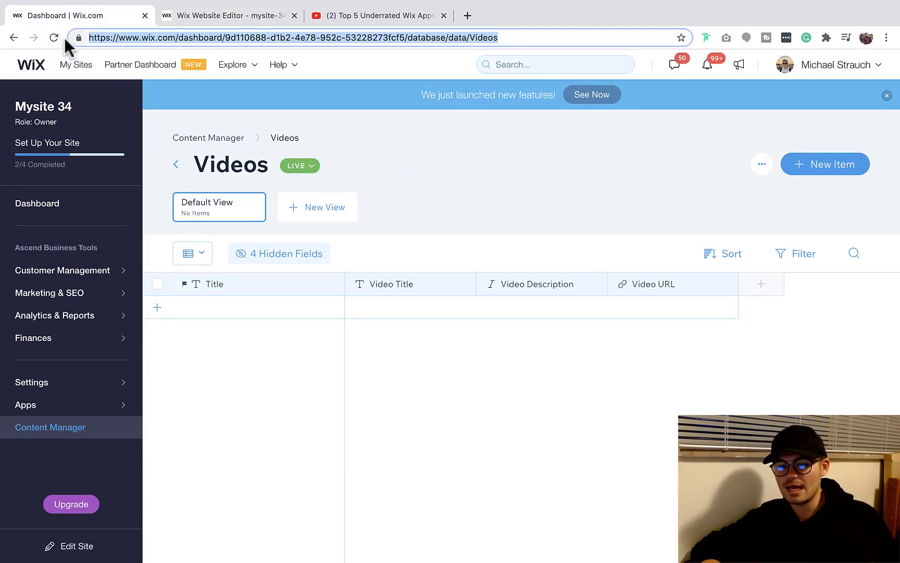
click(54, 38)
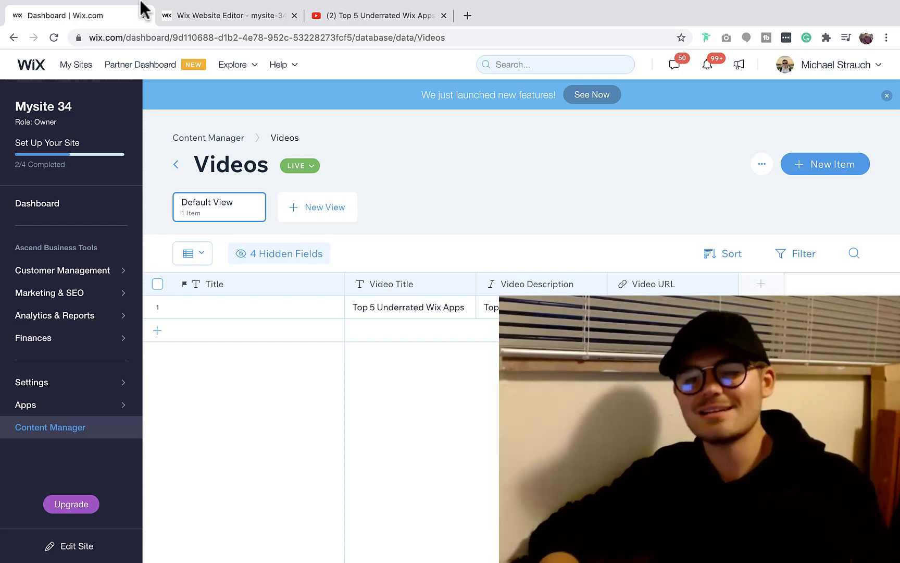
mouse_move(146, 6)
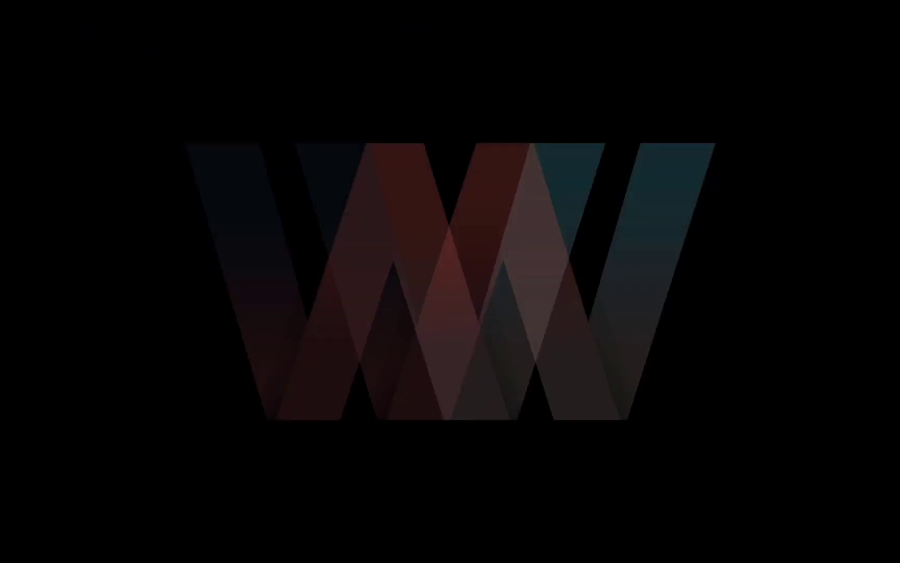